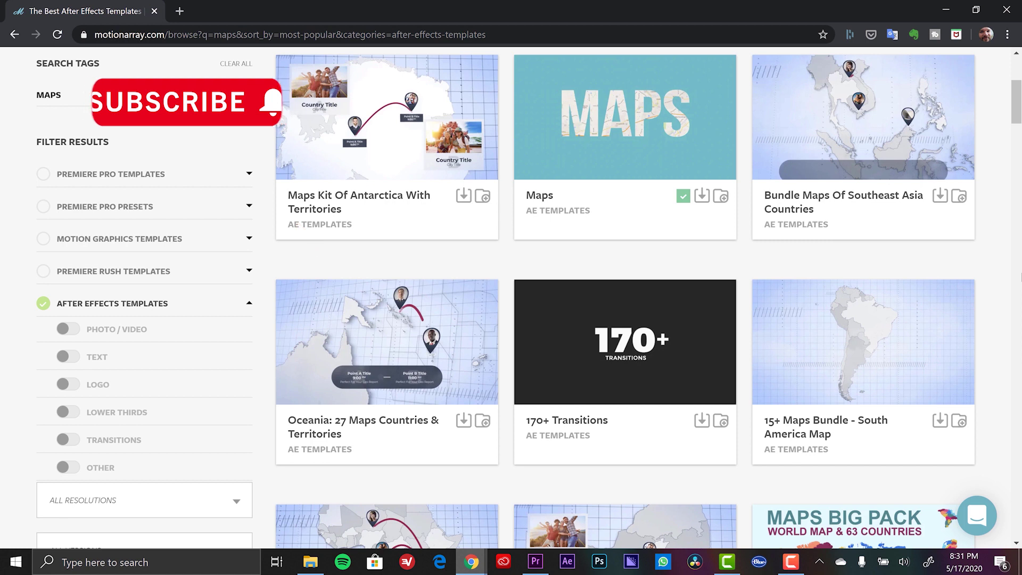
Step: Open the Maps template's page and watch its preview fullscreen
left_click(539, 196)
scroll(1017, 105, "down", 2)
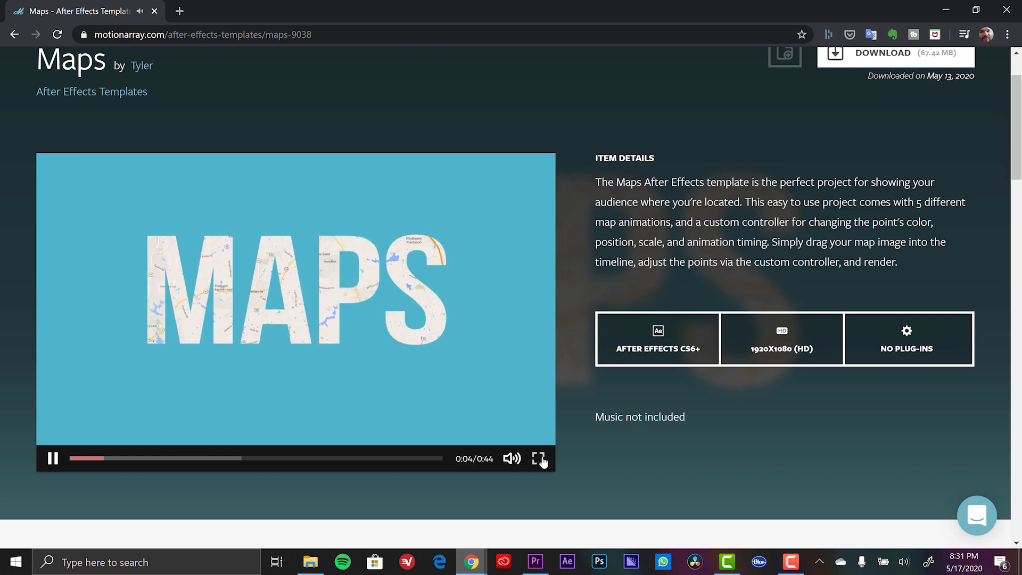
left_click(538, 459)
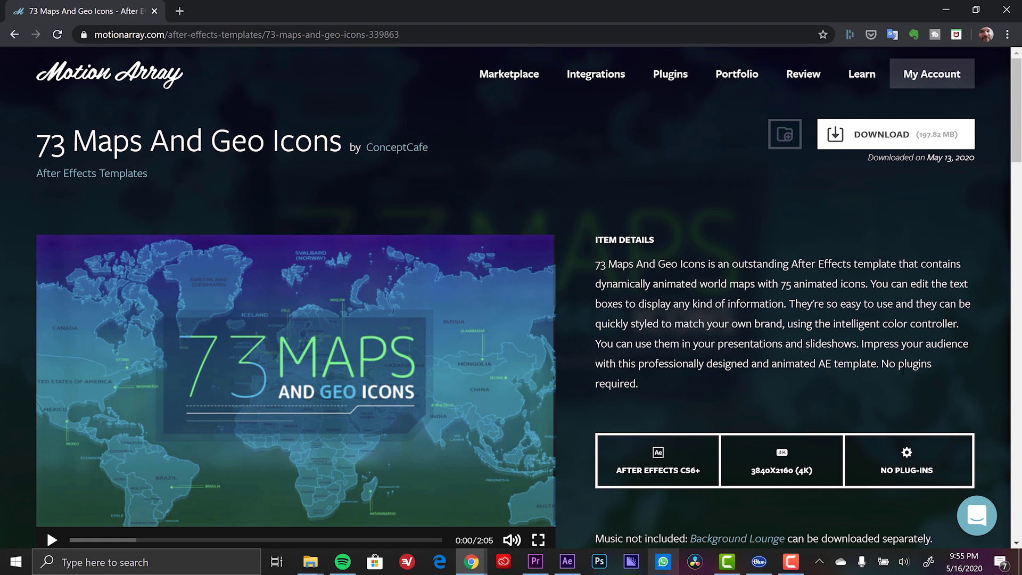
Step: In After Effects, open the Motion Array extension panel from Window > Extensions and drag it into full view
key("alt+Tab")
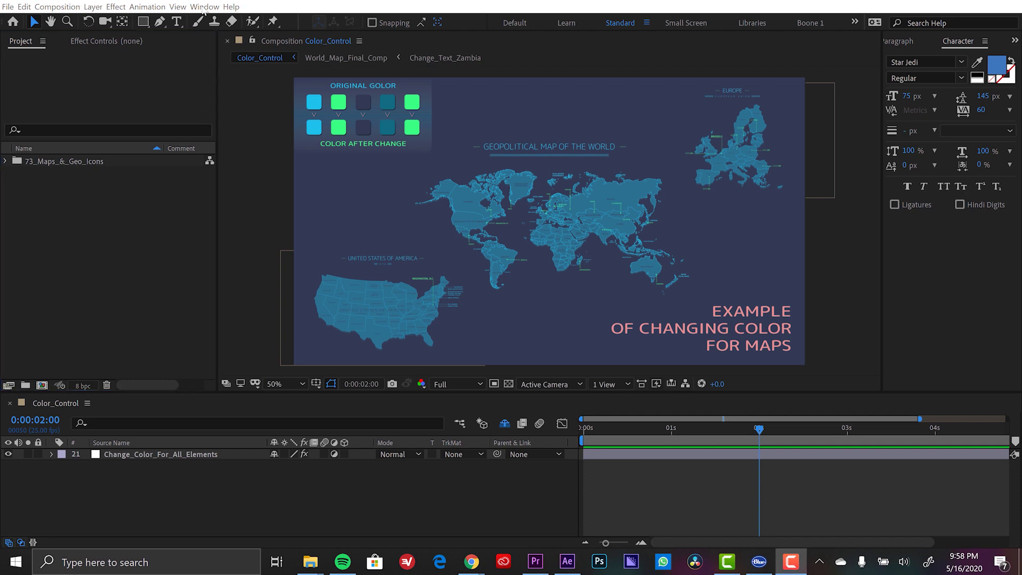
left_click(204, 7)
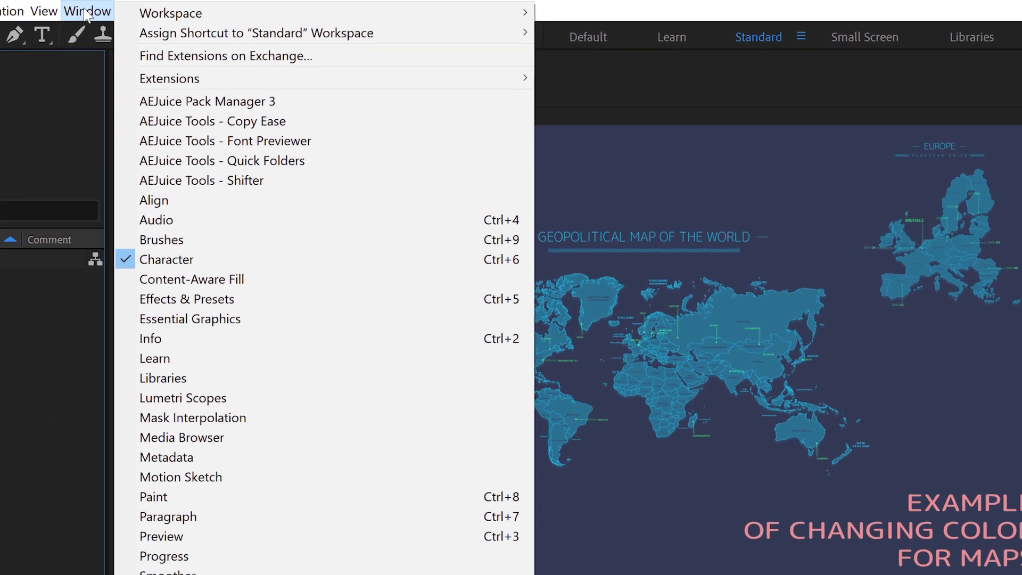
mouse_move(188, 80)
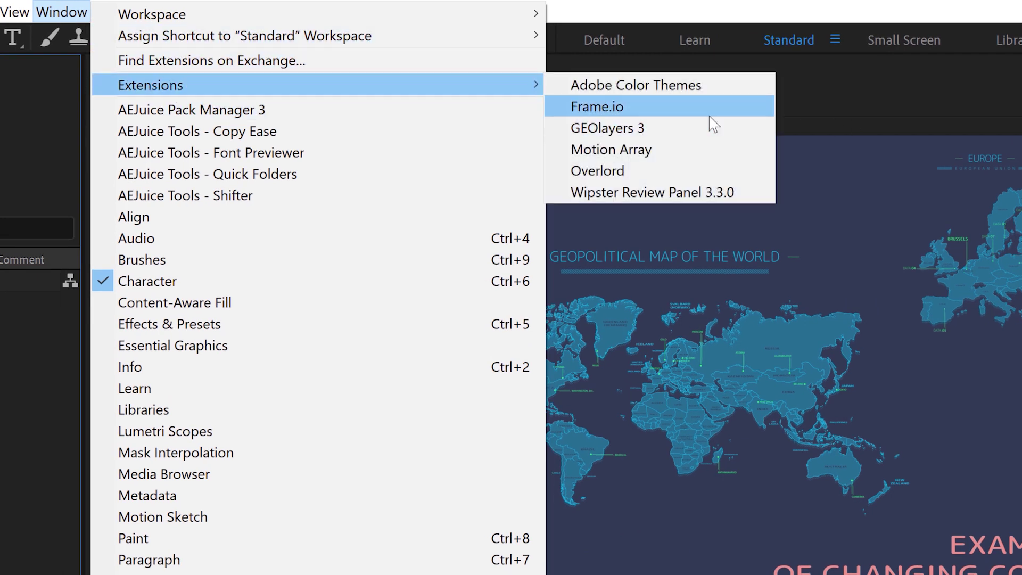
left_click(633, 154)
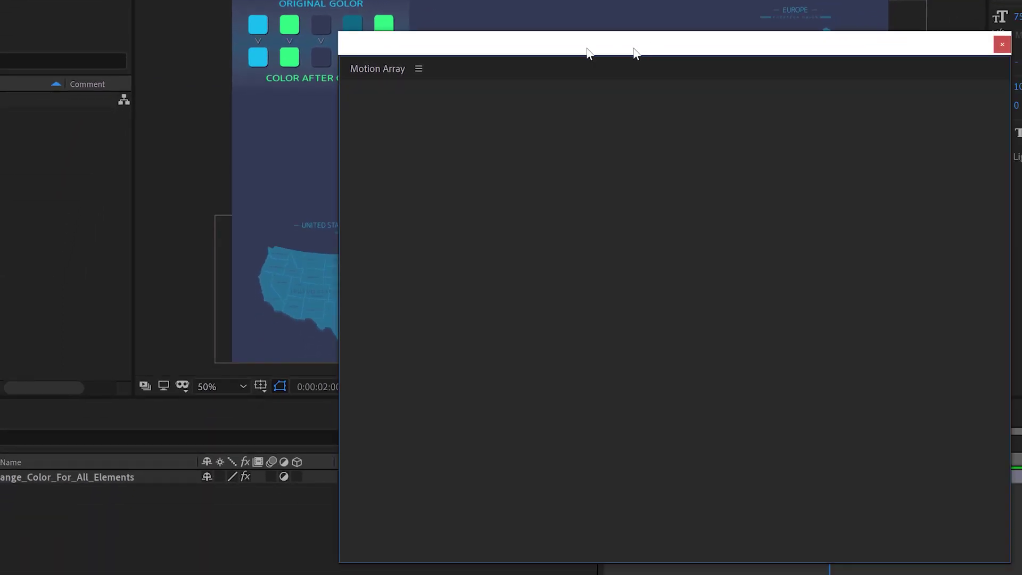
left_click_drag(636, 53, 475, 38)
Step: Close the account menu, dismiss the data-consent prompt, and check the search field's content categories
left_click(833, 96)
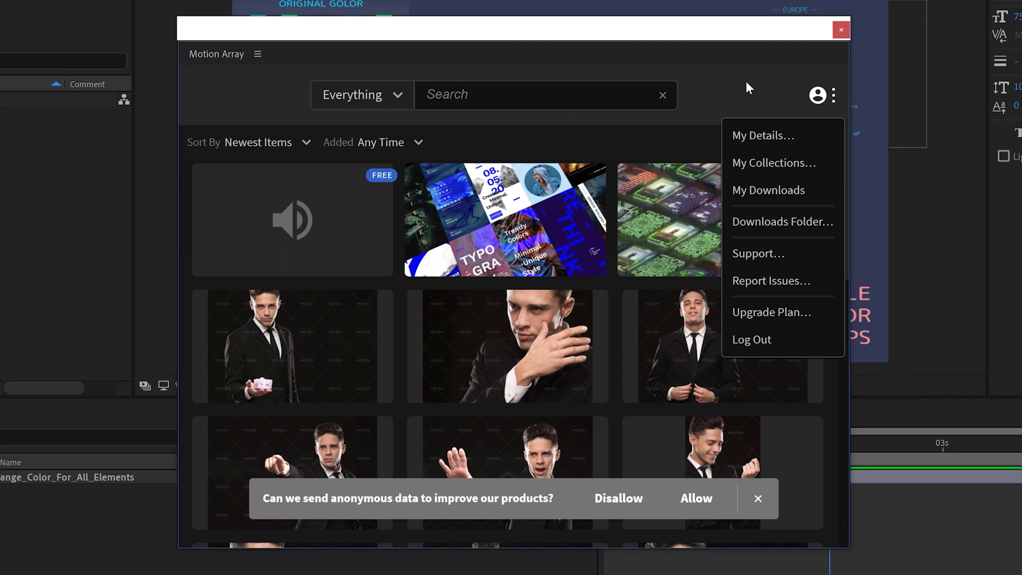
left_click(761, 78)
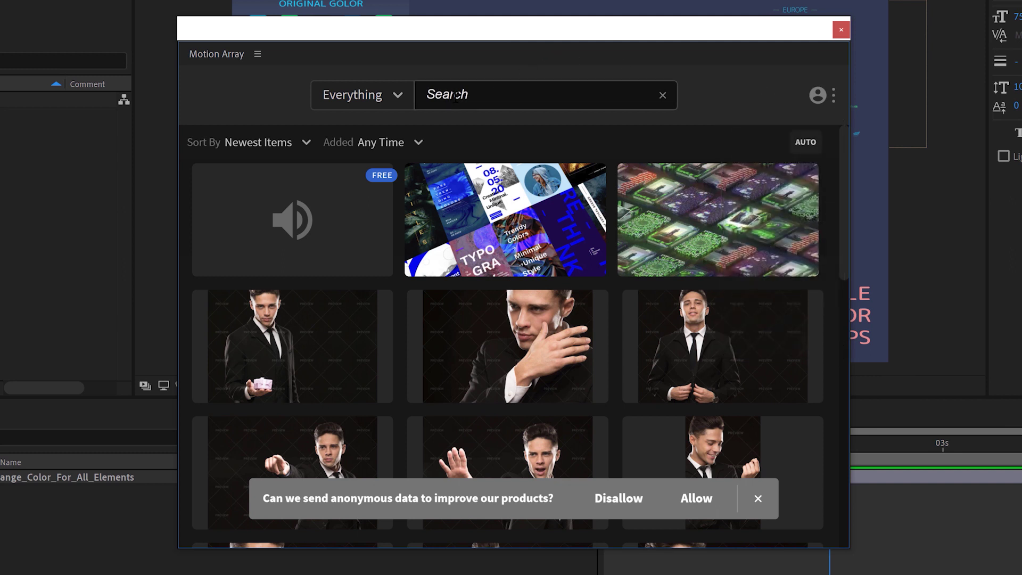
left_click(759, 499)
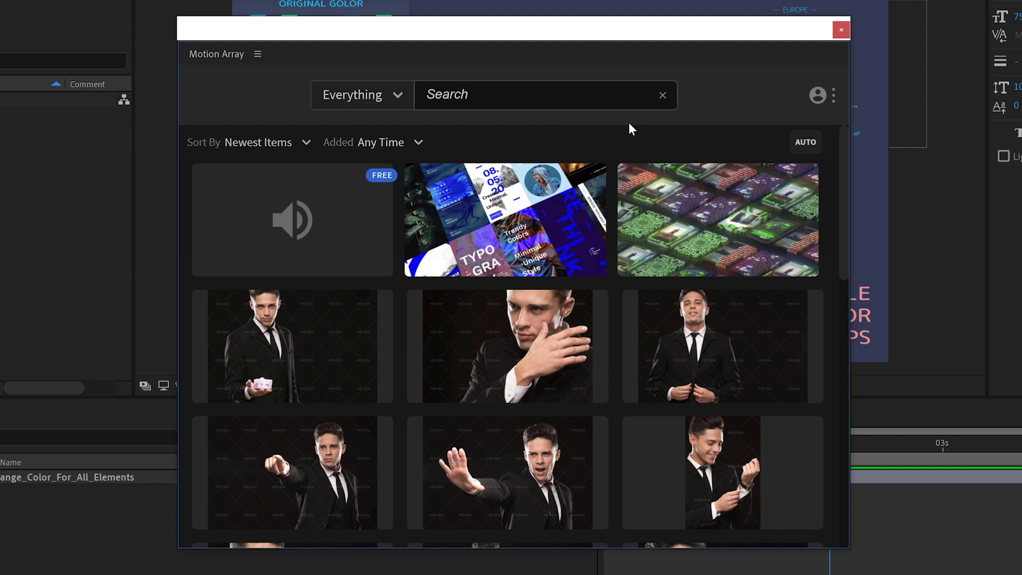
left_click(419, 96)
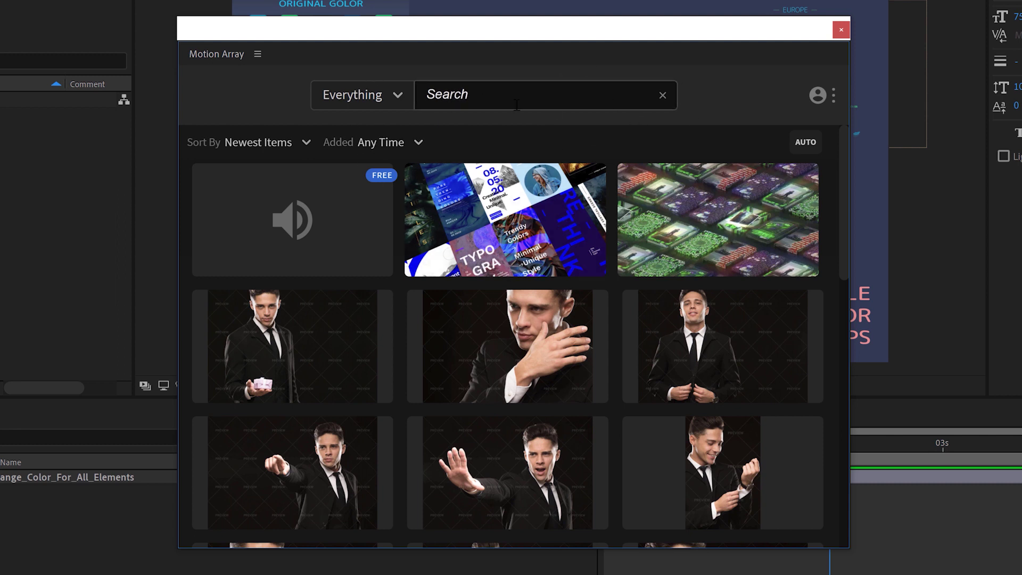
left_click(400, 93)
left_click(407, 104)
left_click(367, 100)
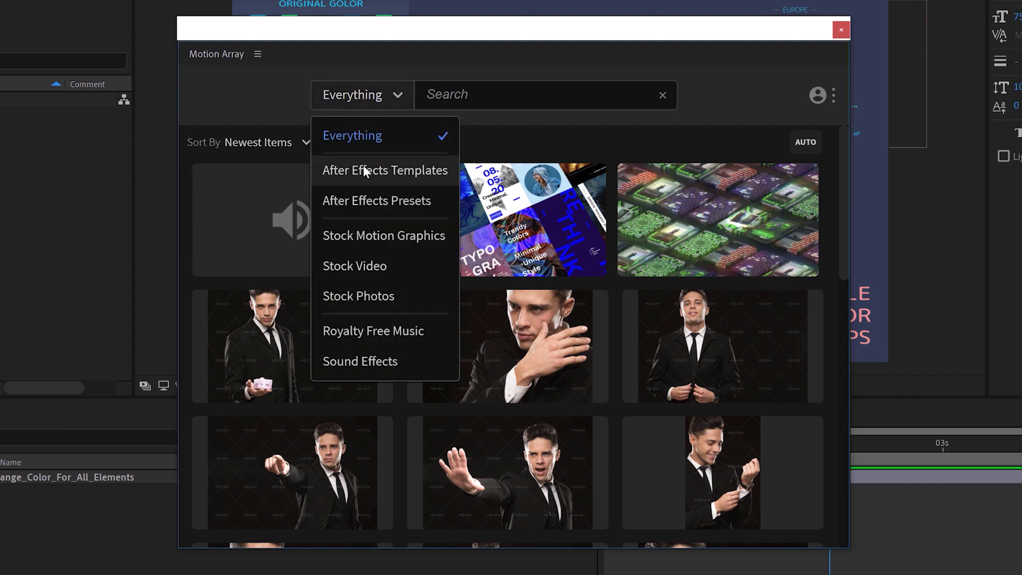
Step: Search Motion Array for 'maps' and download the 73 Maps And Geo Icons template
left_click(543, 93)
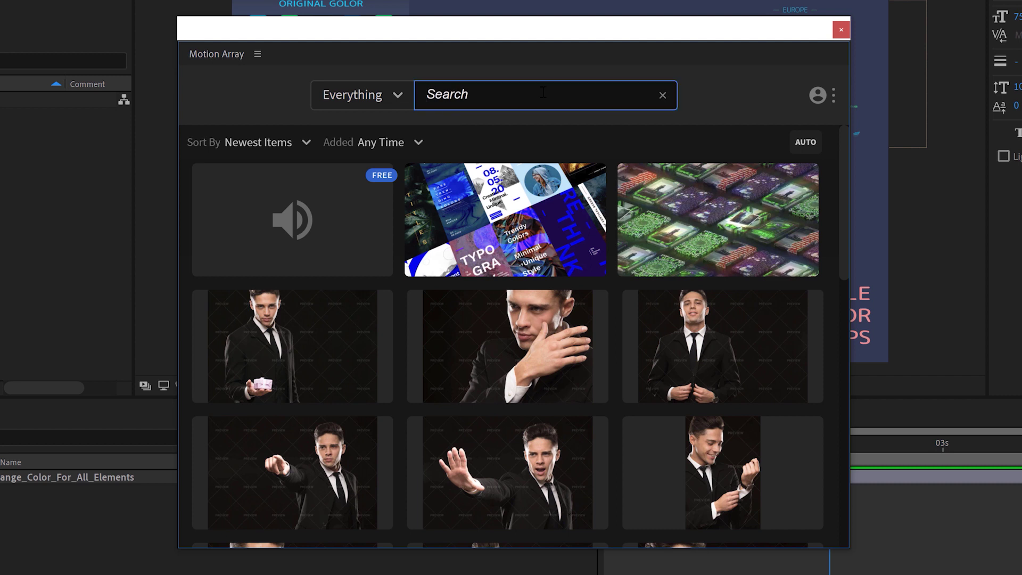
type("maps")
key("Return")
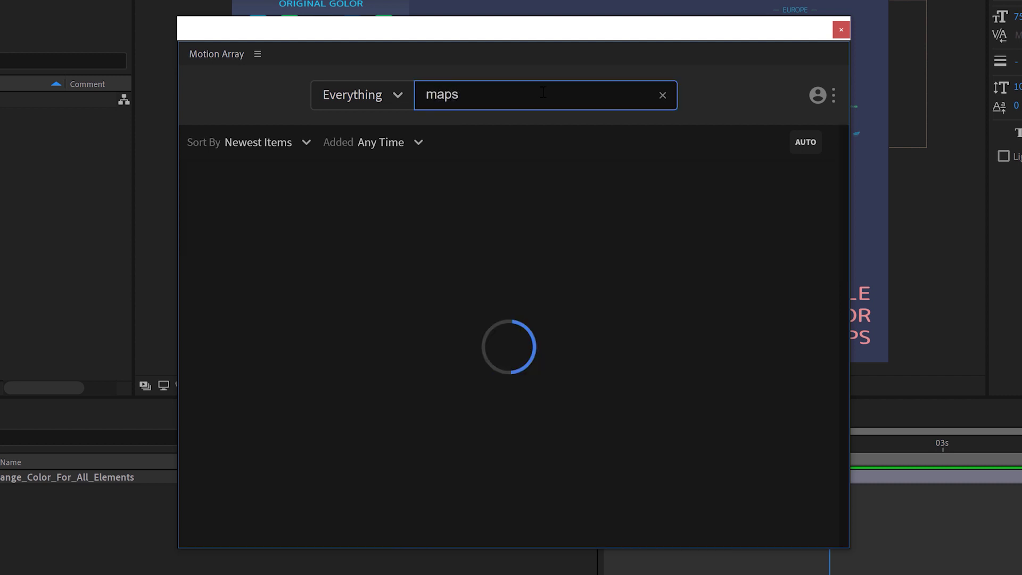
left_click_drag(844, 204, 851, 521)
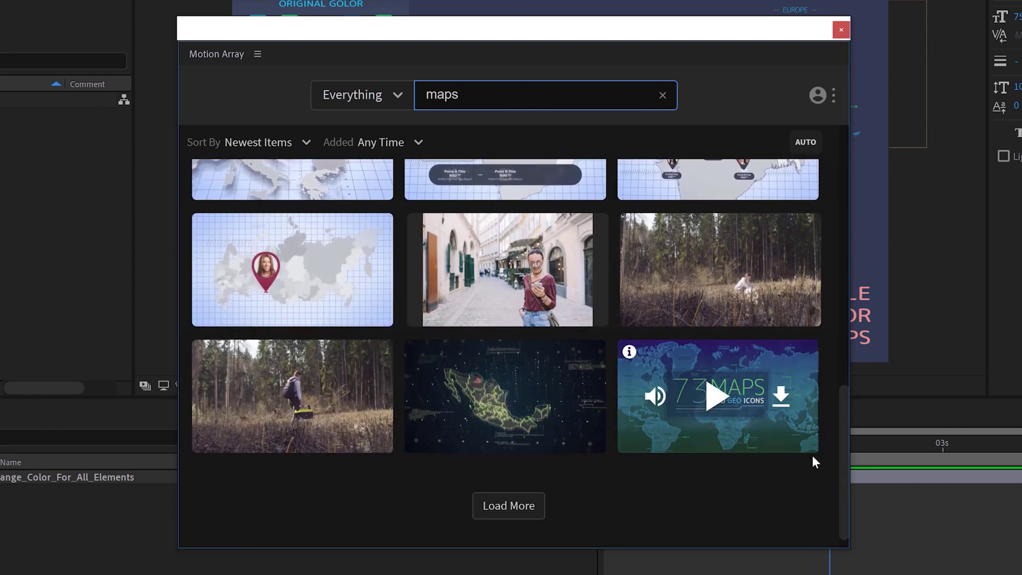
mouse_move(728, 389)
left_click(781, 387)
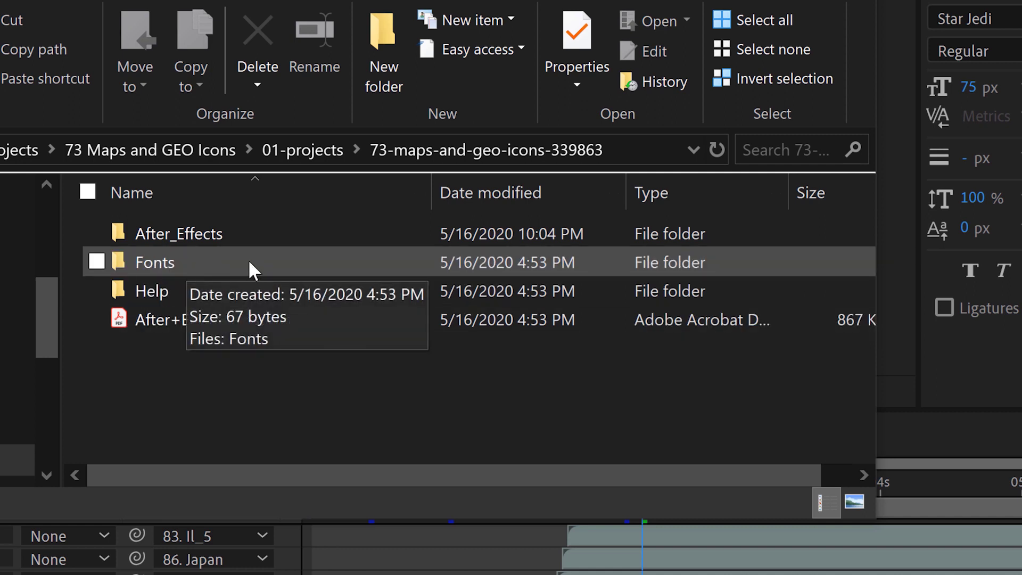
double_click(154, 291)
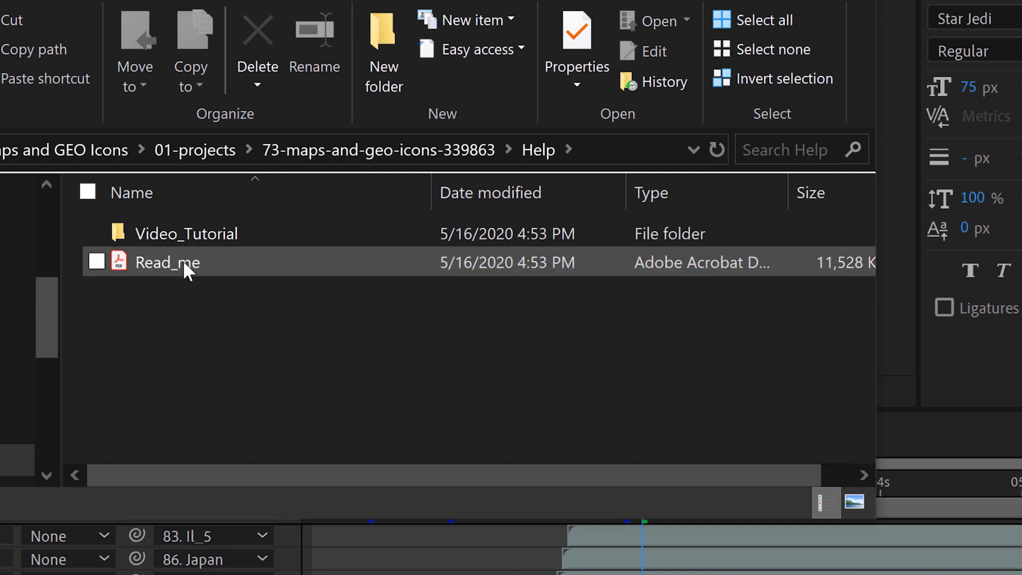
double_click(216, 238)
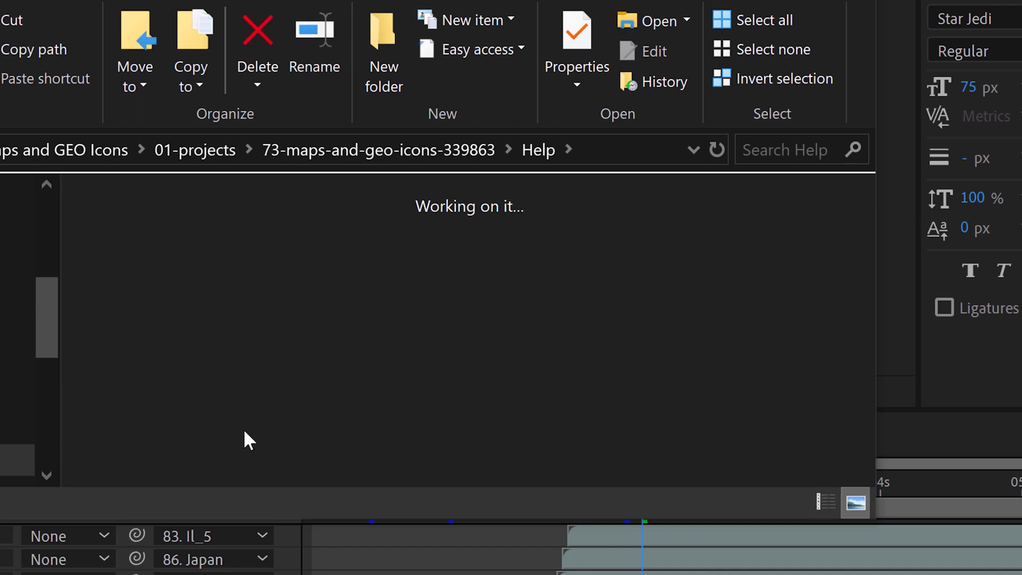
left_click(276, 148)
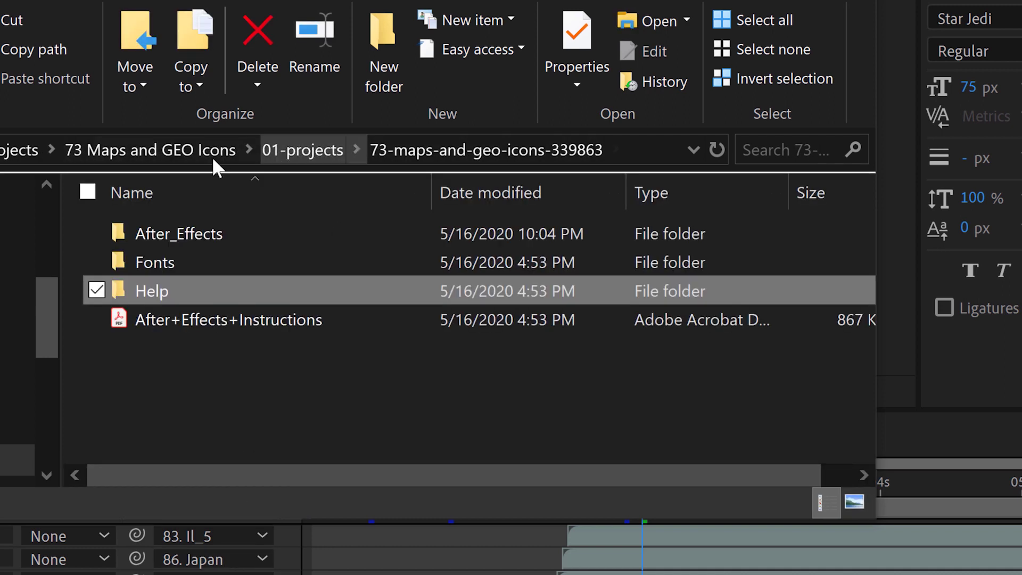
left_click(172, 341)
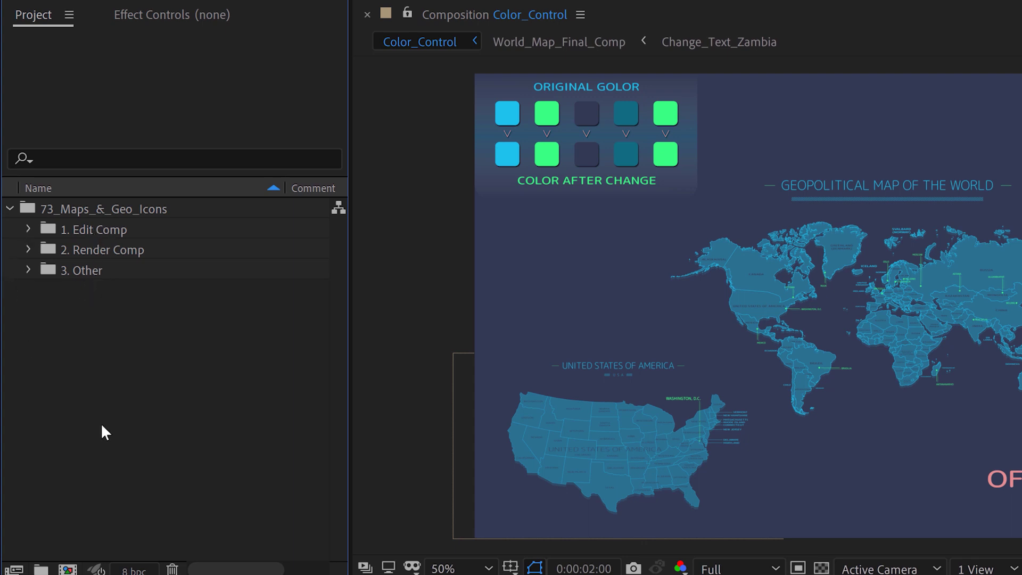
Step: Expand 2. Render Comp, peek into Icons, then collapse it and expand Maps down to World_Map_Final_Comp
left_click(28, 249)
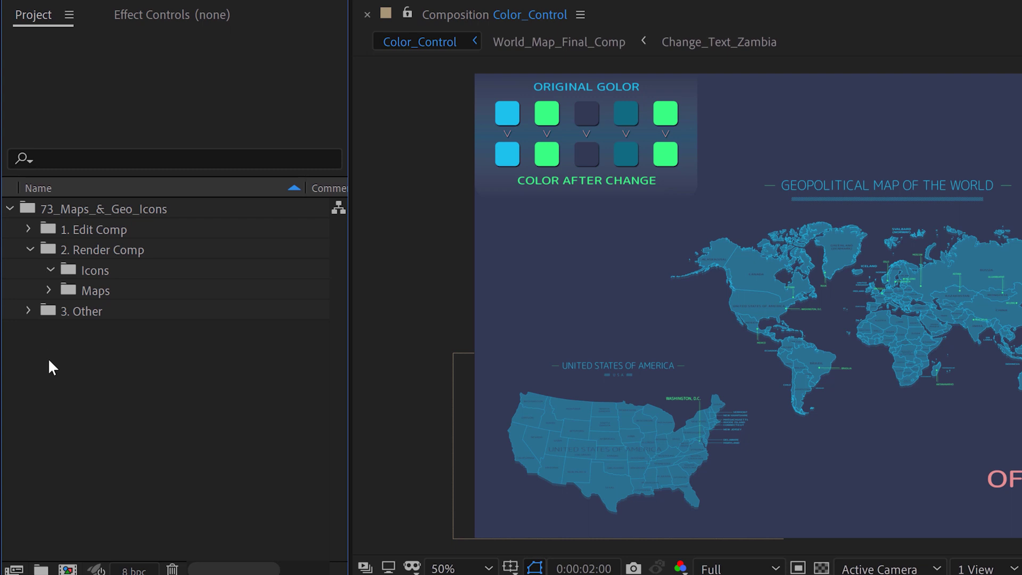
left_click(49, 270)
left_click_drag(339, 251, 335, 197)
left_click(51, 271)
left_click(51, 291)
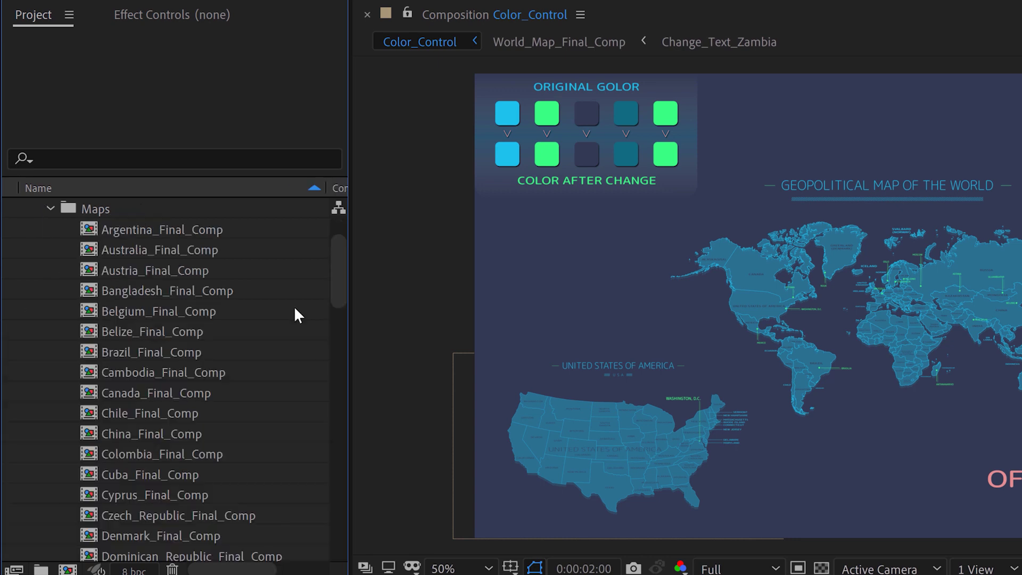
left_click_drag(339, 256, 344, 519)
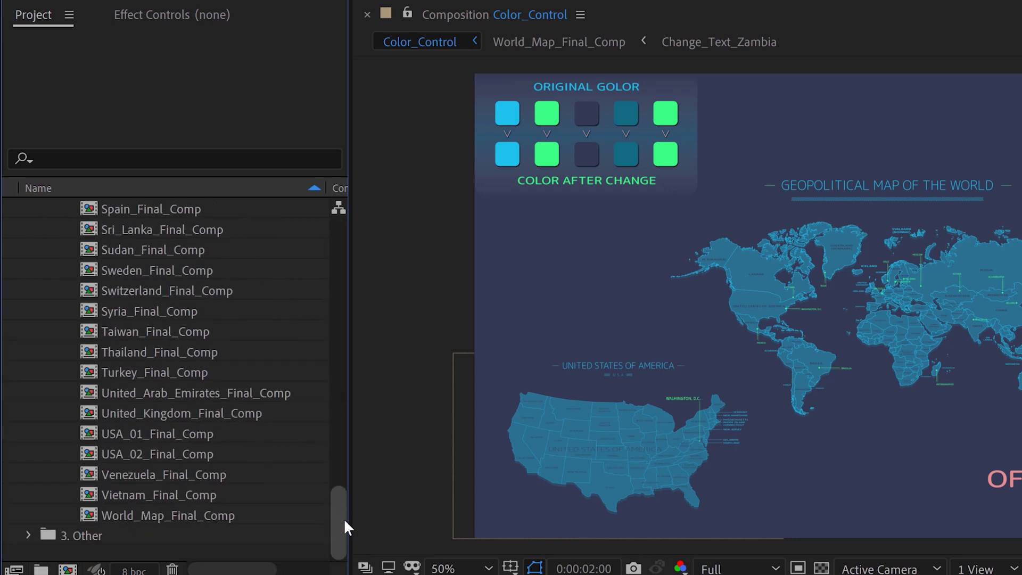
Step: View World_Map_Final_Comp, then open Color_Control from 1. Edit Comp > Color
double_click(153, 516)
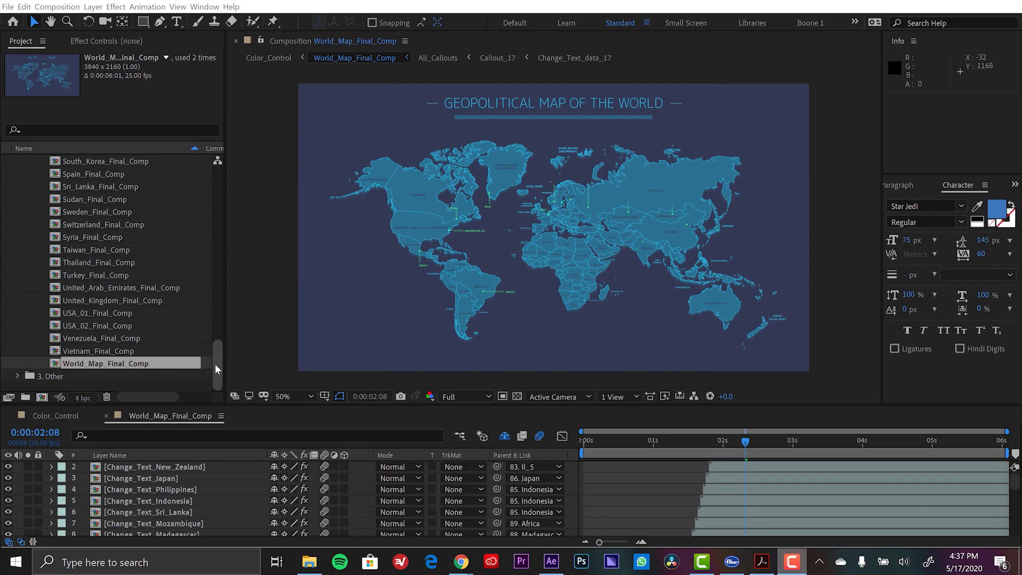
left_click_drag(215, 363, 220, 180)
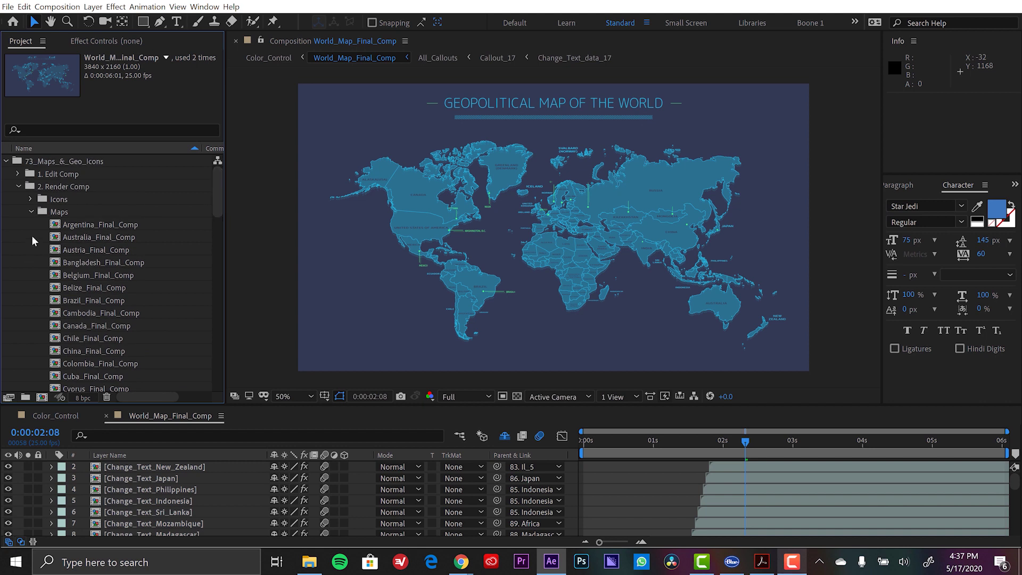
left_click(31, 212)
left_click(19, 187)
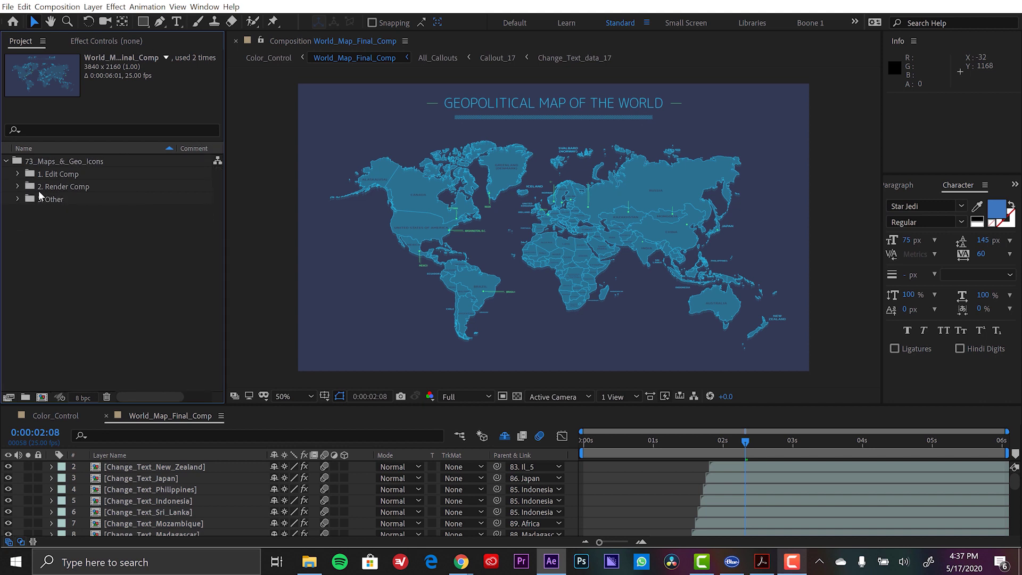
left_click(18, 175)
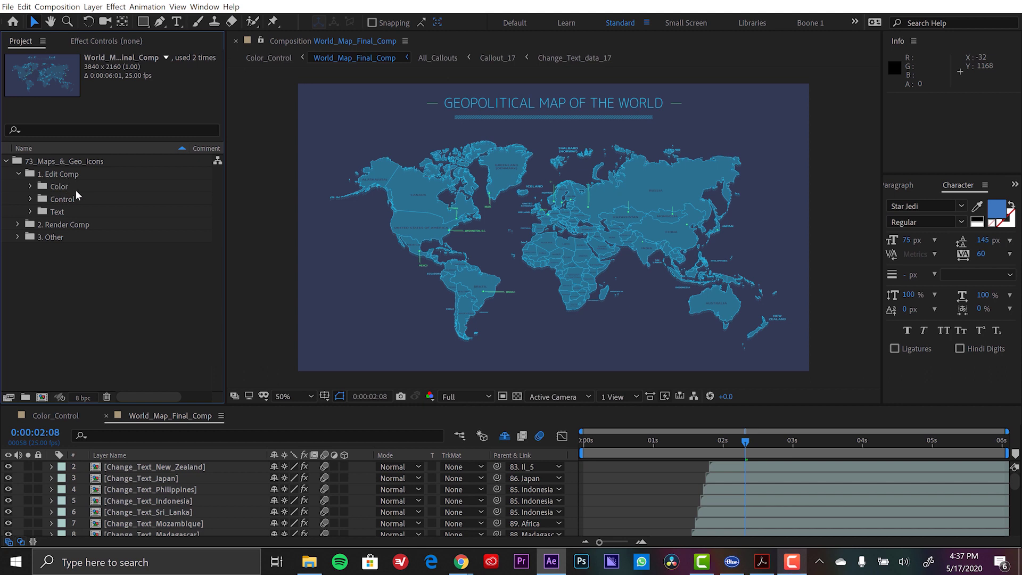
left_click(30, 186)
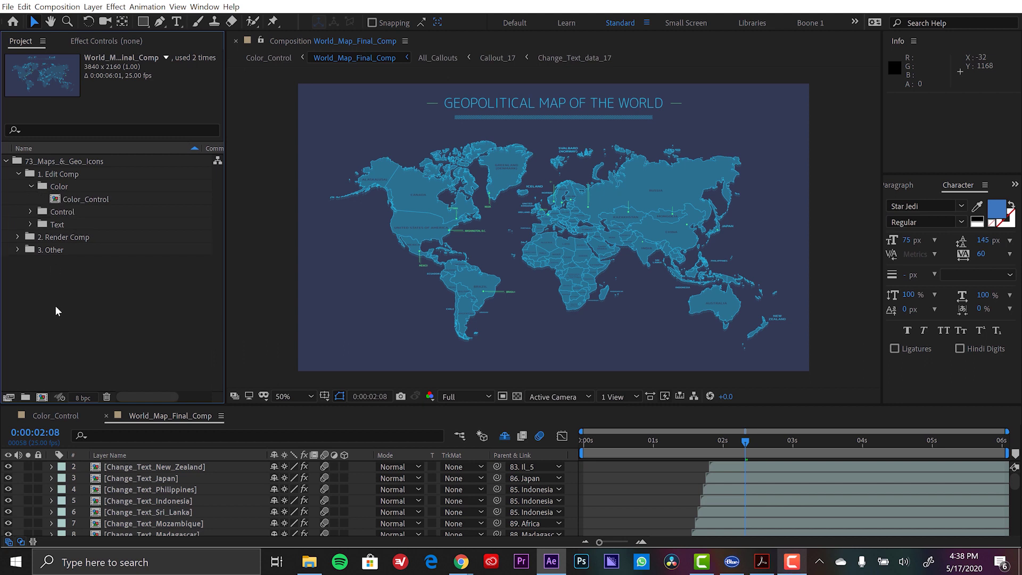
double_click(85, 200)
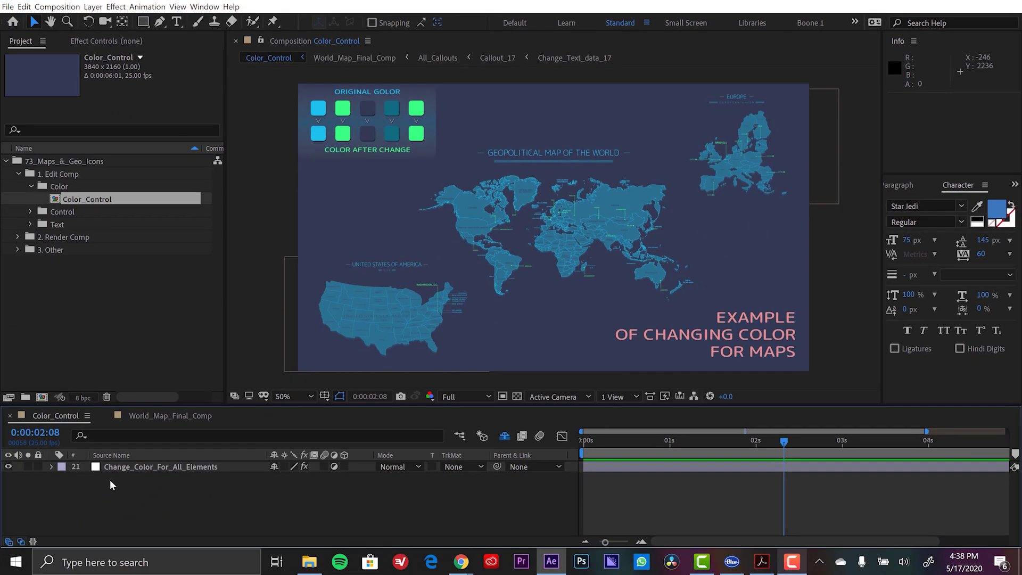
Step: Show Effect Controls for Change_Color_For_All_Elements, then bring the Adobe Color browser window forward
left_click(148, 469)
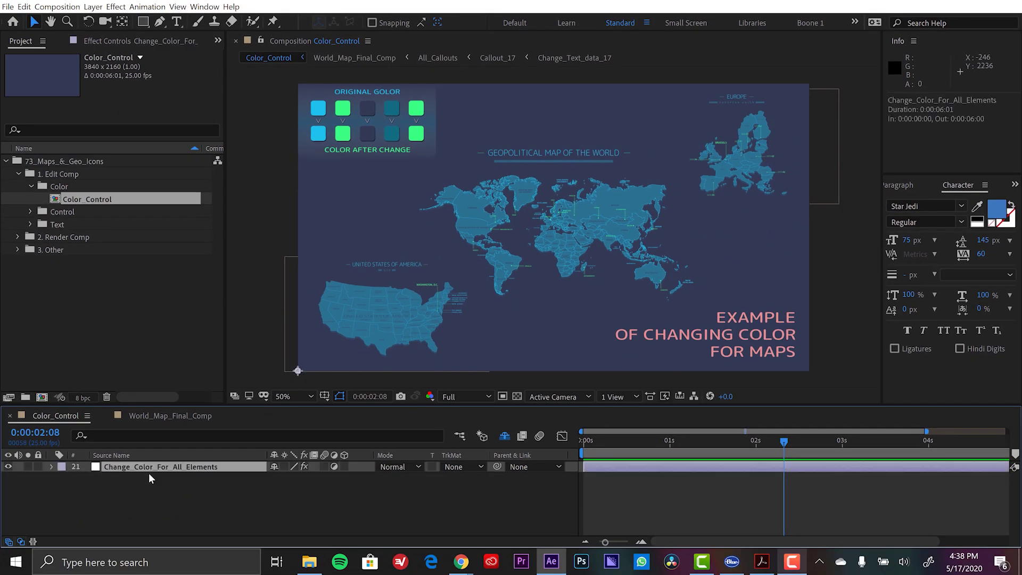
left_click(211, 8)
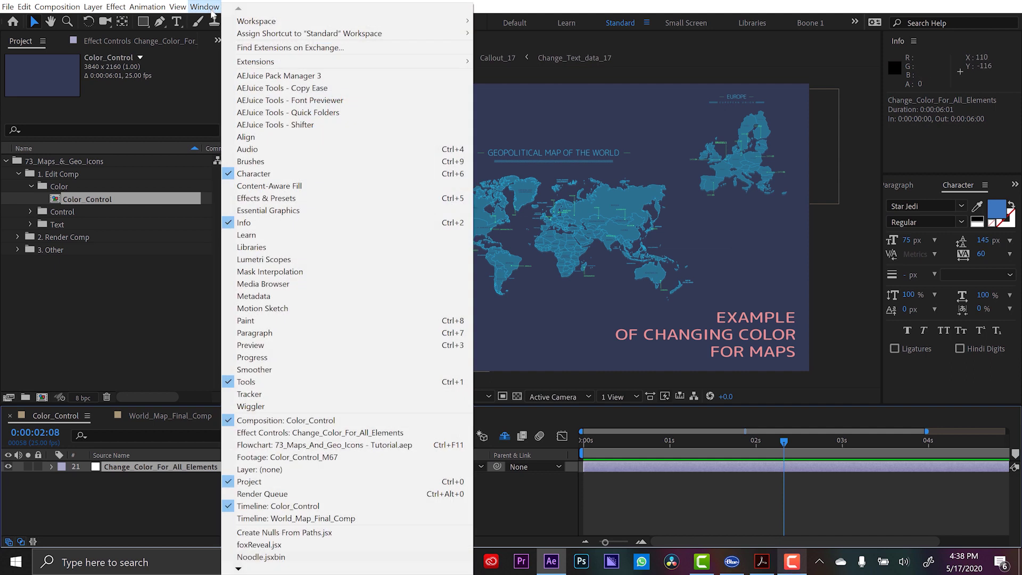
left_click(297, 432)
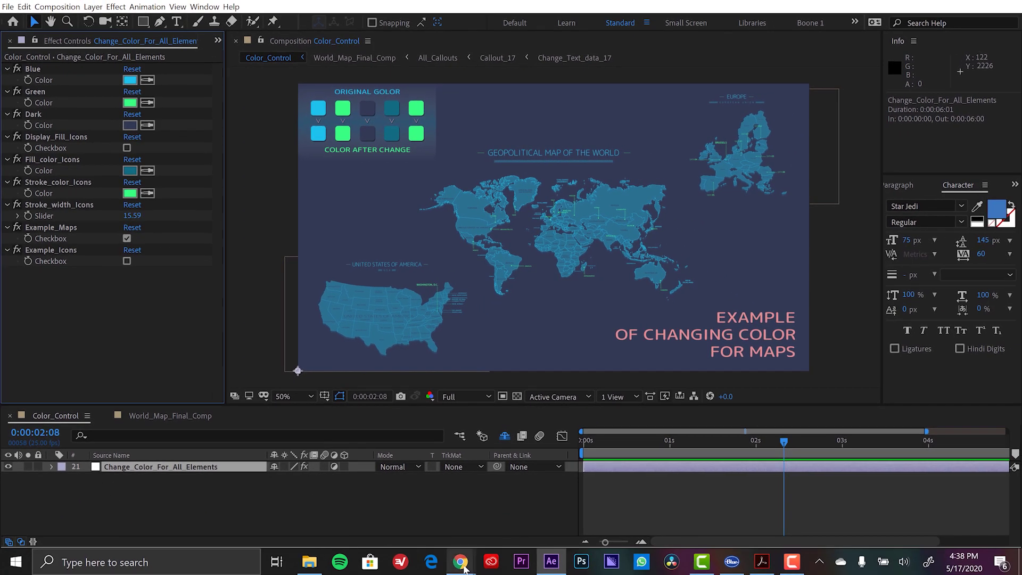
mouse_move(463, 567)
left_click(532, 508)
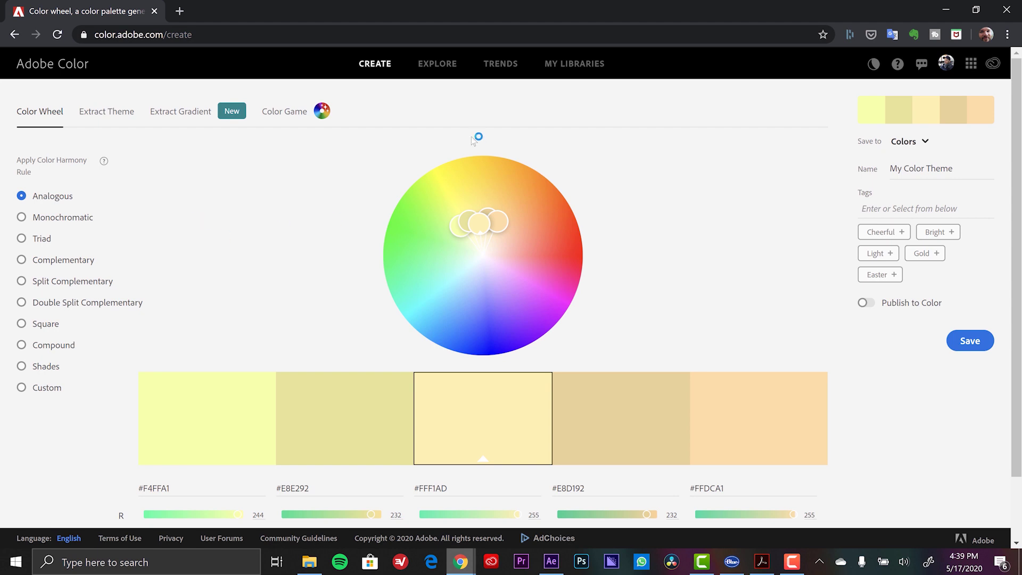
Step: In Adobe Color, browse Explore's most popular colour themes and open the first theme
left_click(438, 65)
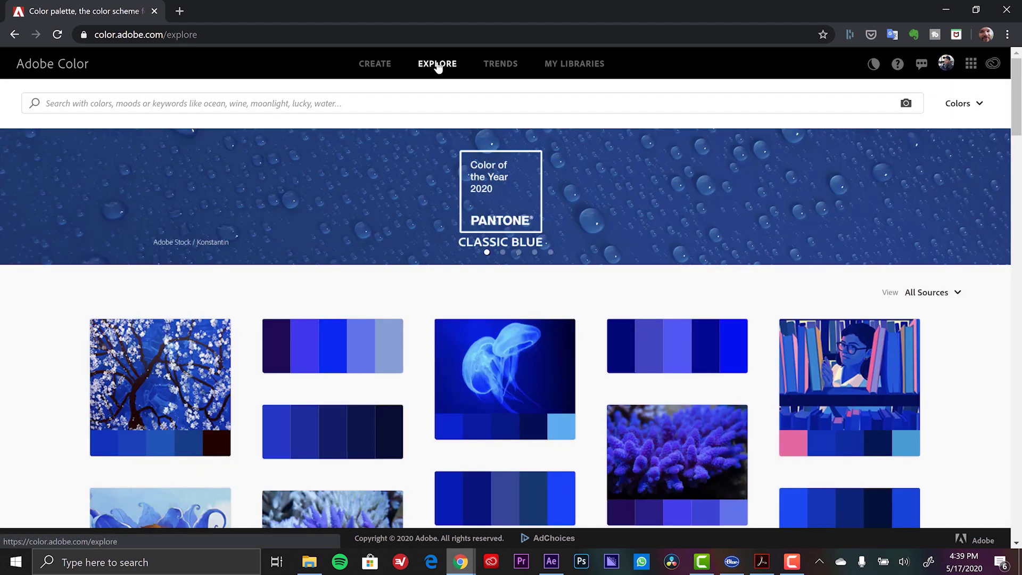
left_click(948, 296)
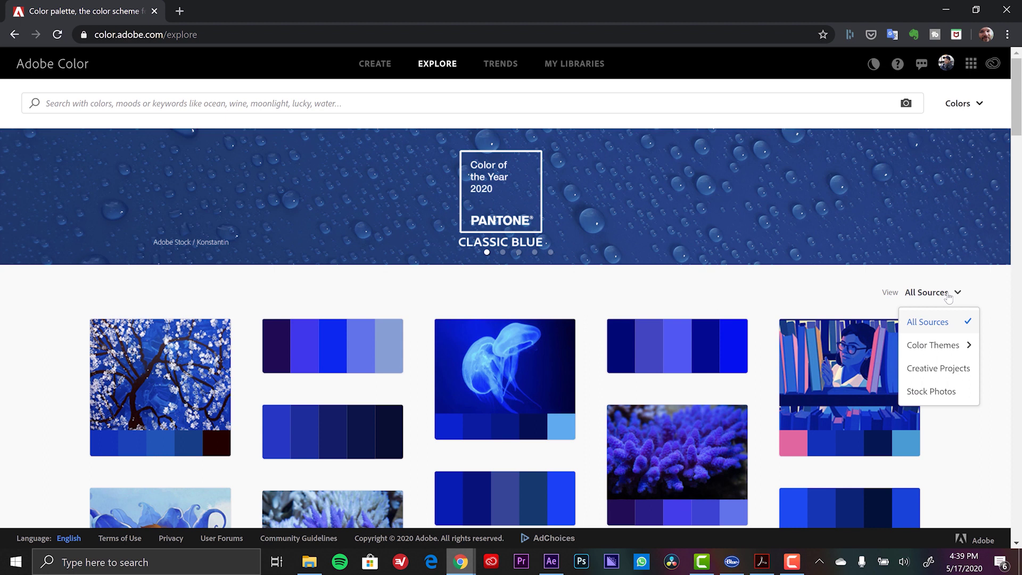
mouse_move(944, 347)
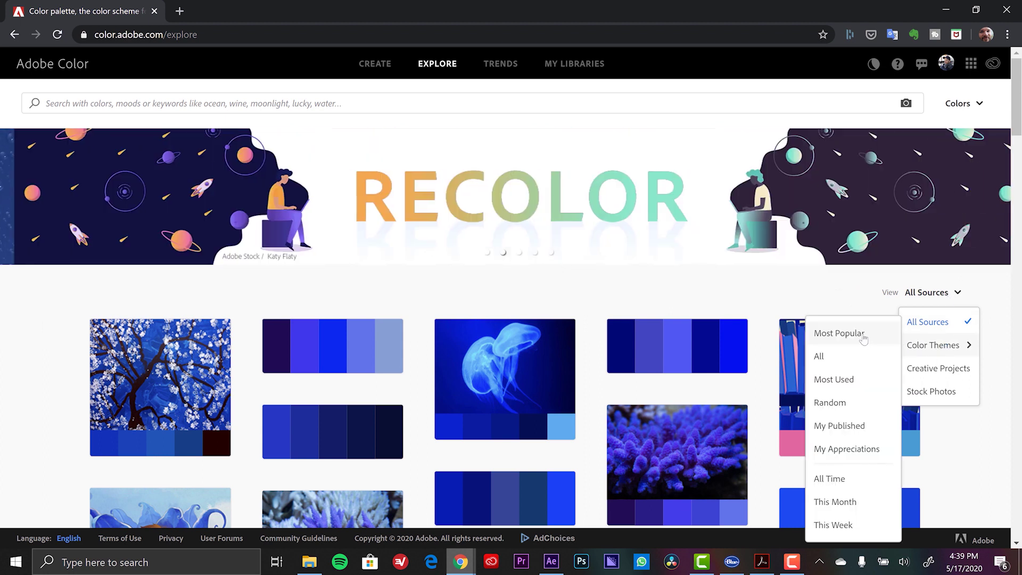
left_click(836, 333)
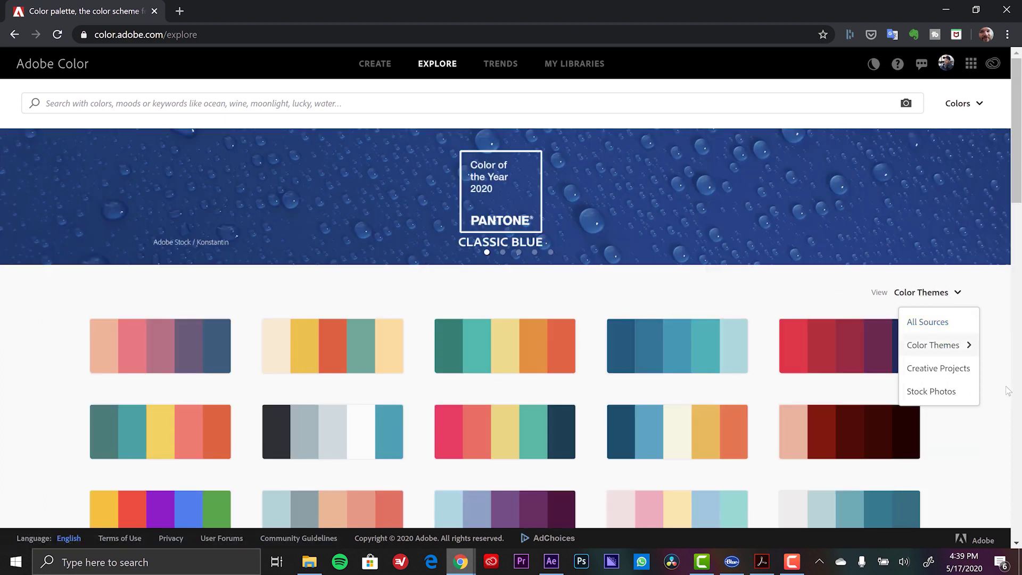
left_click(166, 364)
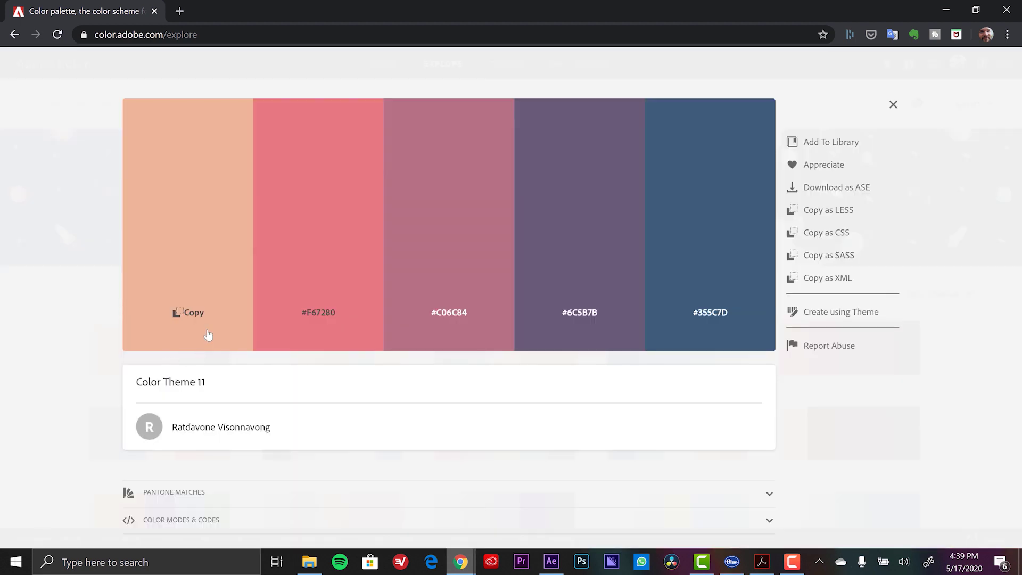
Step: Paste the theme's first hex colour, a peach, into the Blue control in After Effects
mouse_move(288, 319)
mouse_move(211, 335)
left_click(183, 317)
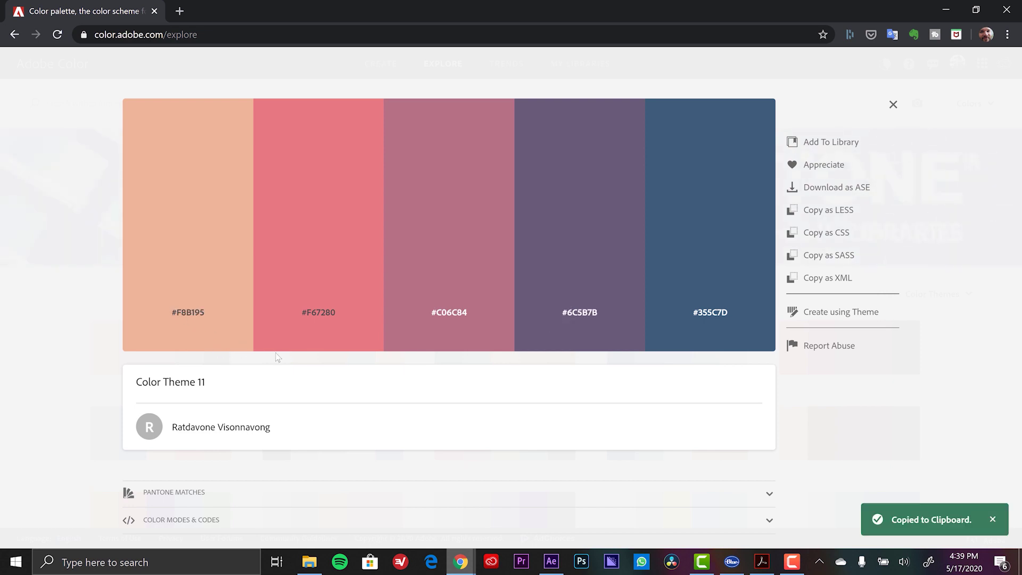
key("alt+Tab")
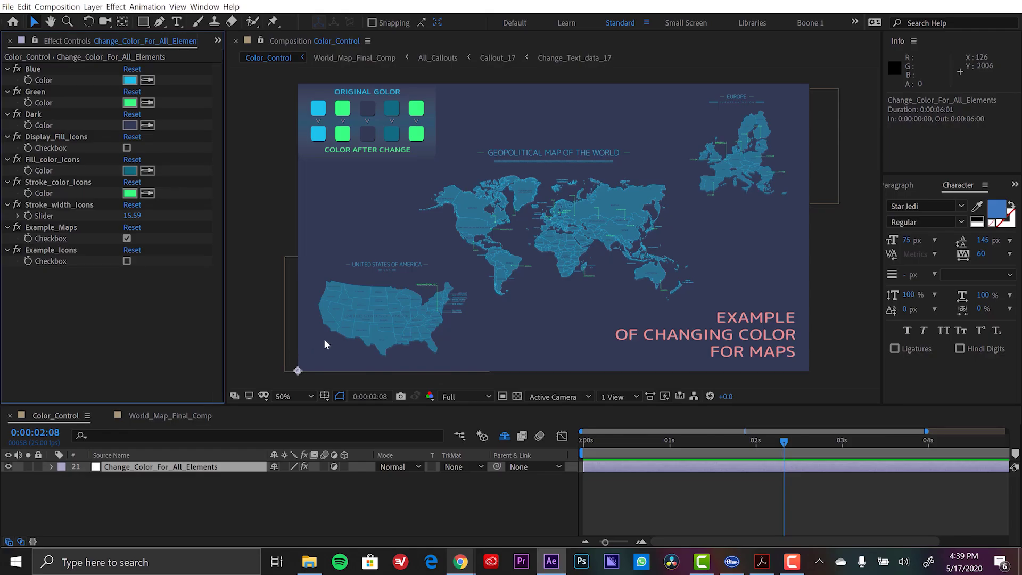
left_click(130, 80)
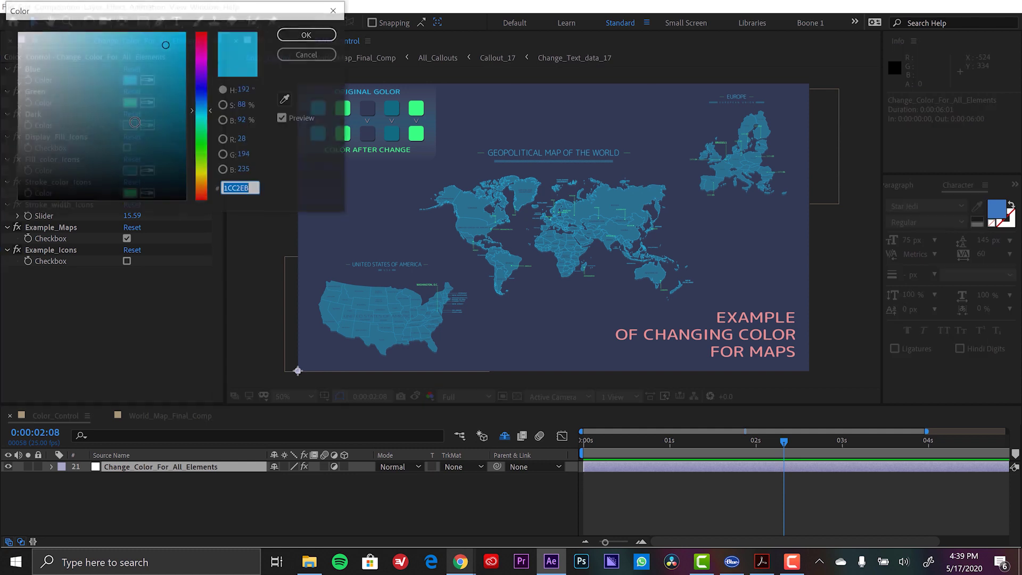
key("ctrl+v")
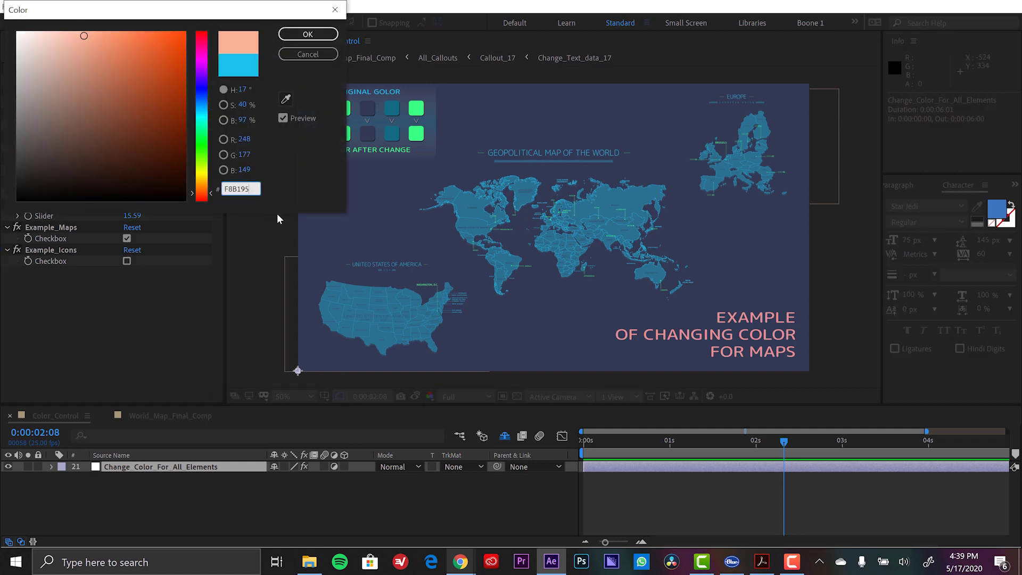
left_click(308, 34)
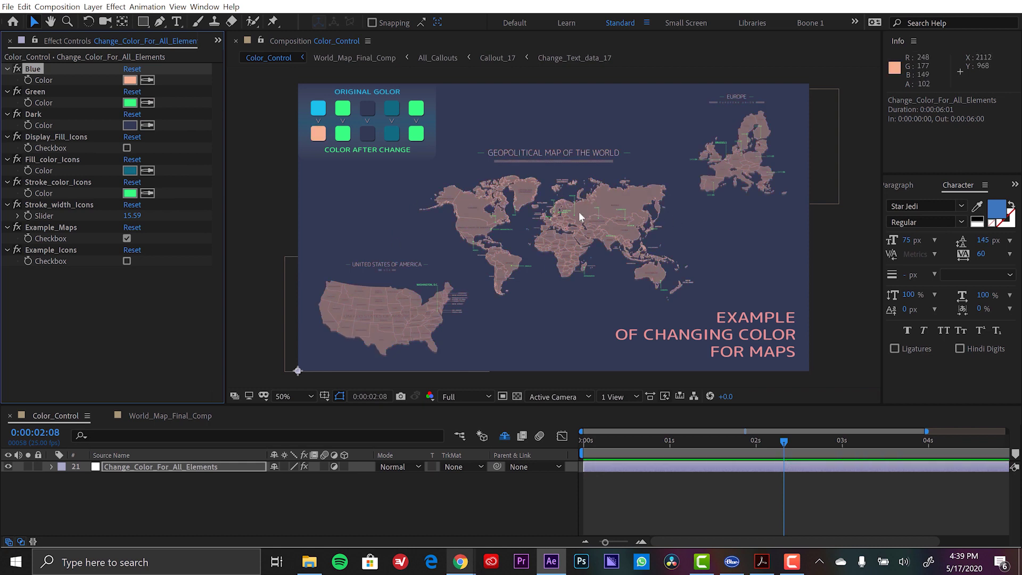
Step: Paste the second and third theme colours, F67280 and C06C84, into the Green and Dark controls
key("alt+Tab")
left_click(326, 315)
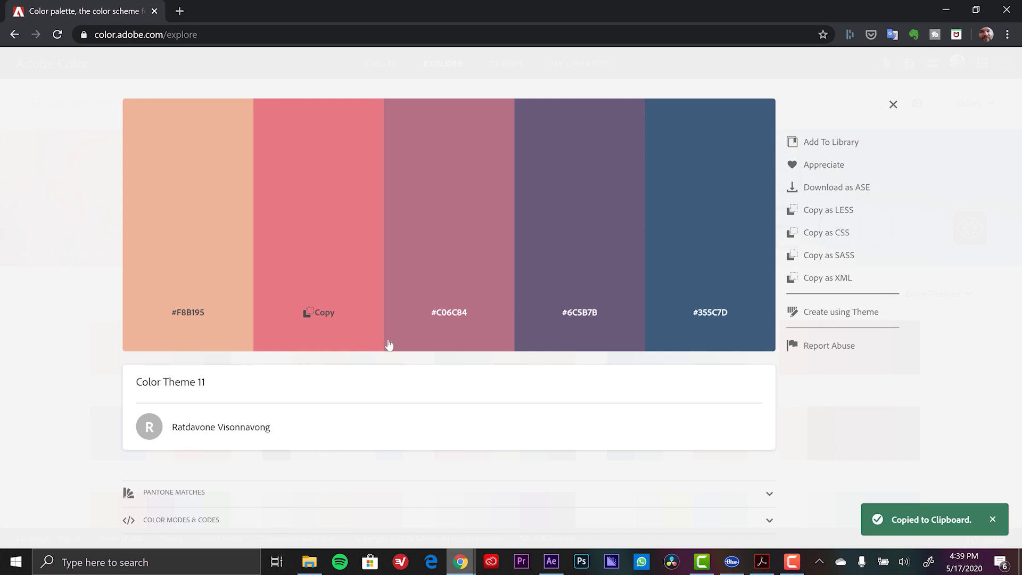
key("alt+Tab")
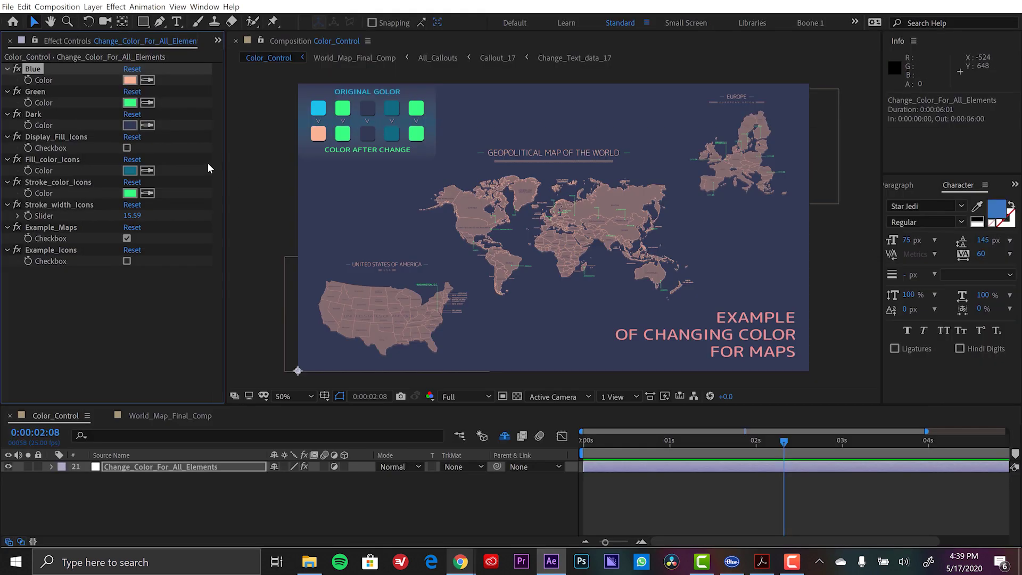
left_click(130, 105)
key("ctrl+v")
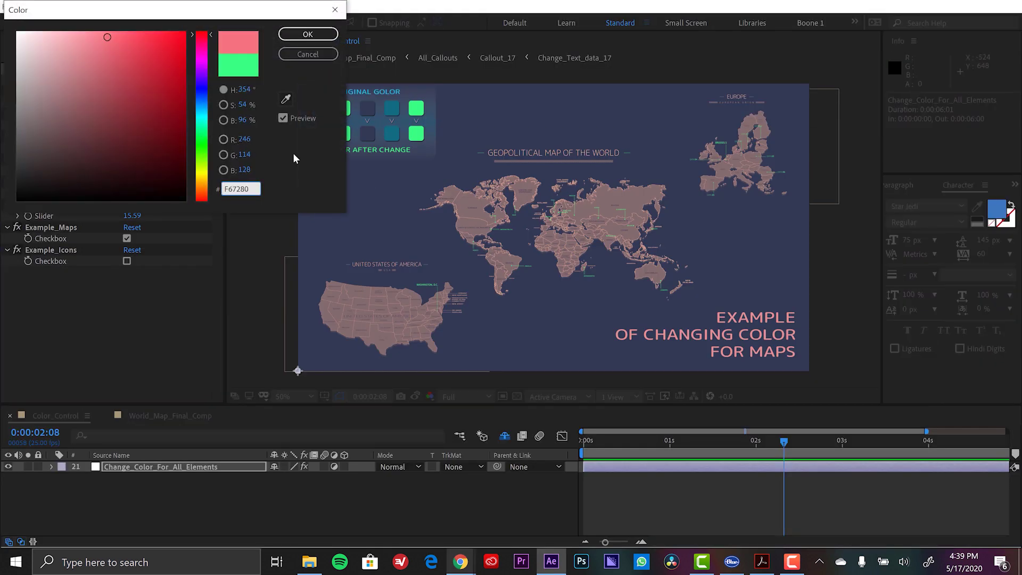
left_click(302, 36)
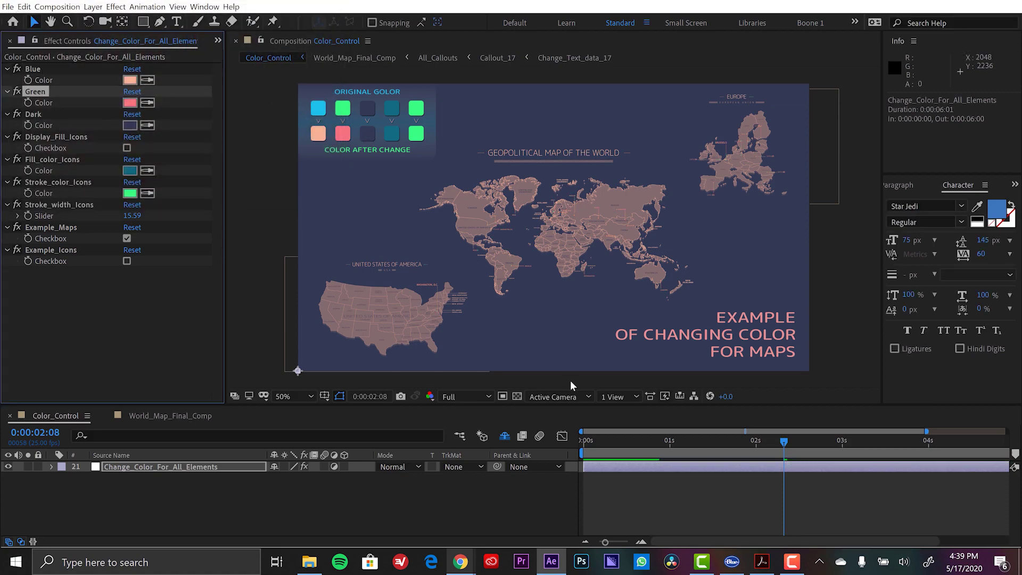
key("alt+Tab")
left_click(450, 315)
key("alt+Tab")
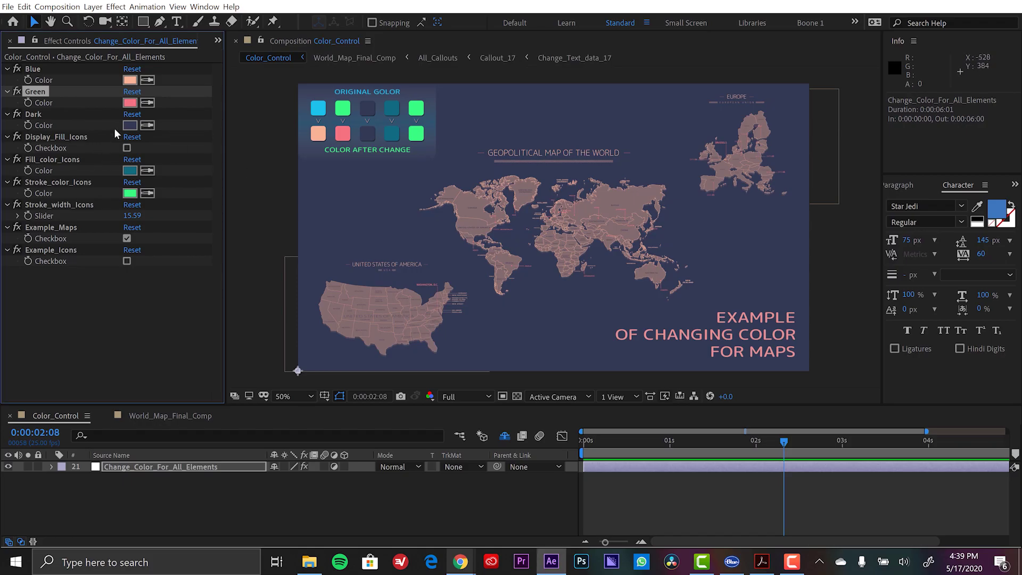
left_click(130, 128)
key("ctrl+v")
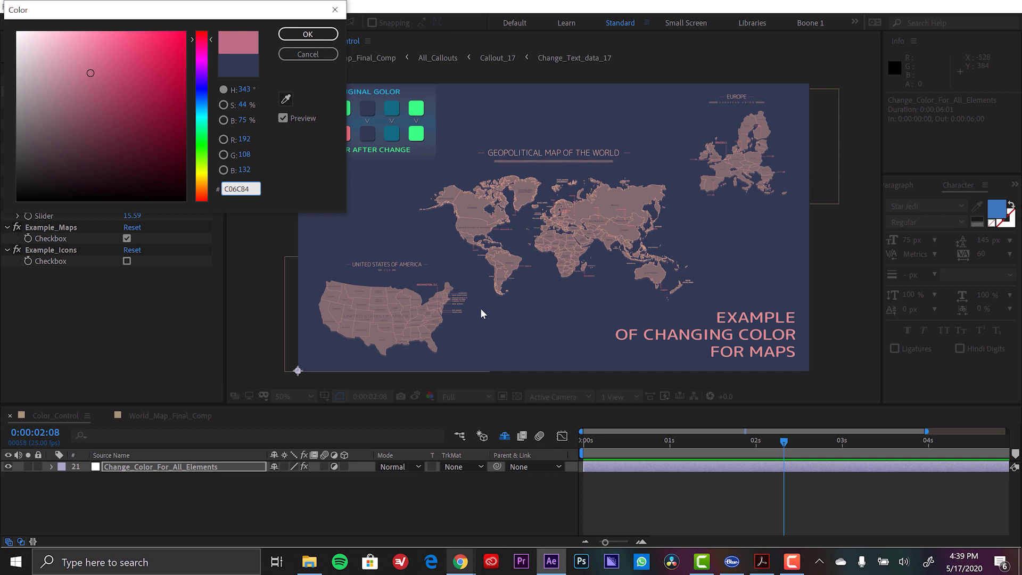
left_click(309, 33)
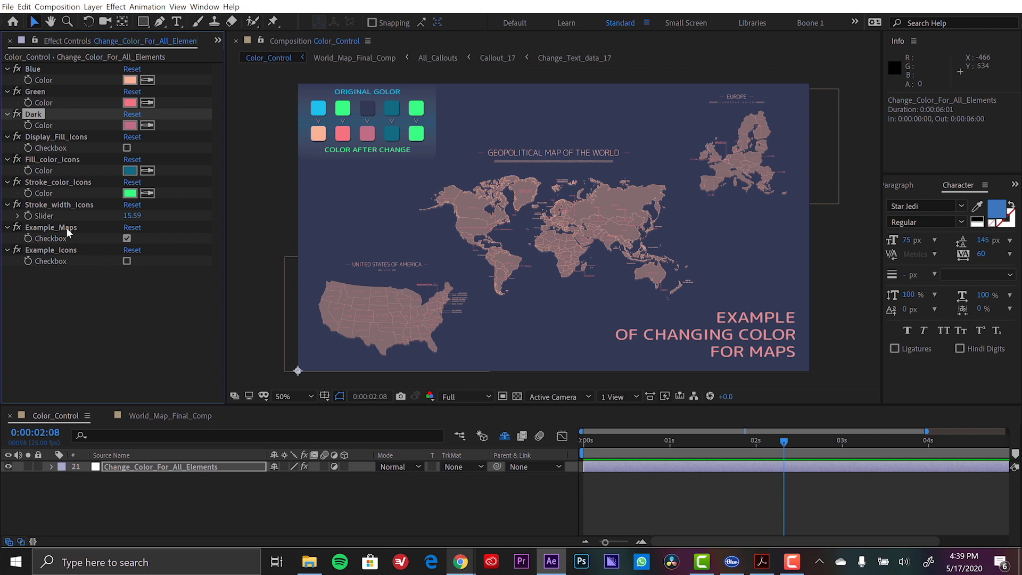
Step: Turn off Example_Maps and turn on Example_Icons and Display_Fill_Icons
left_click(127, 238)
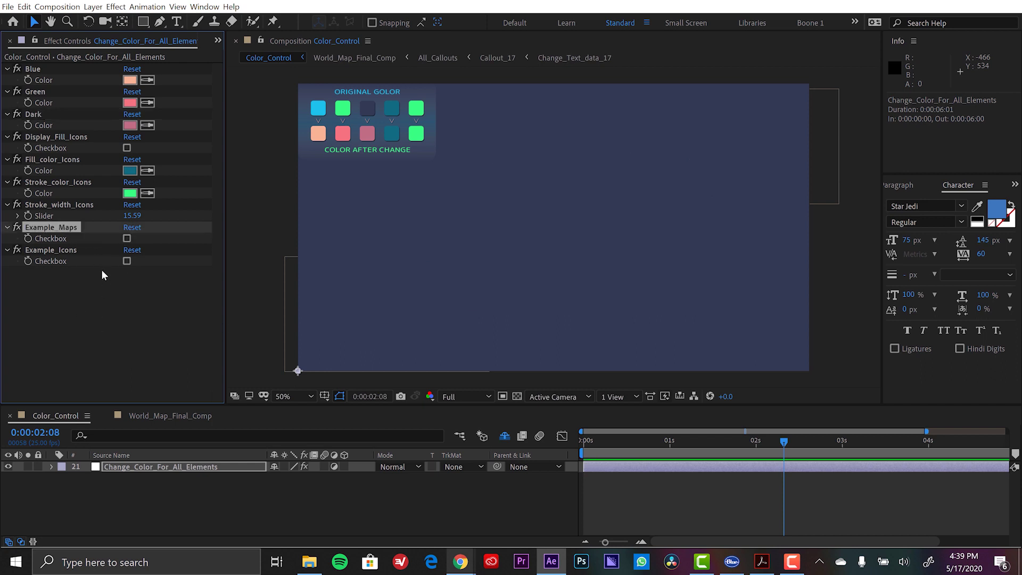
key("Down")
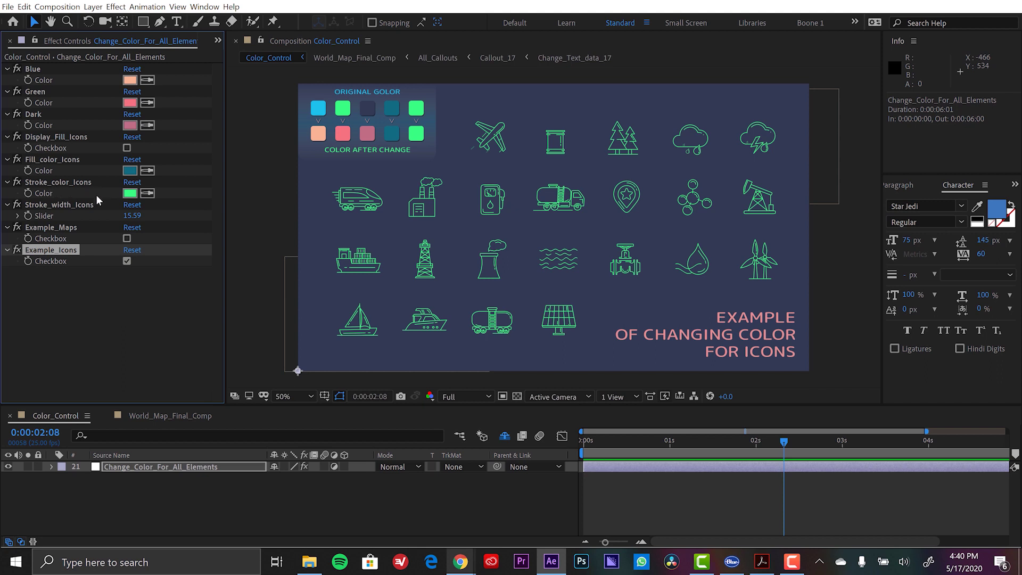
left_click(126, 147)
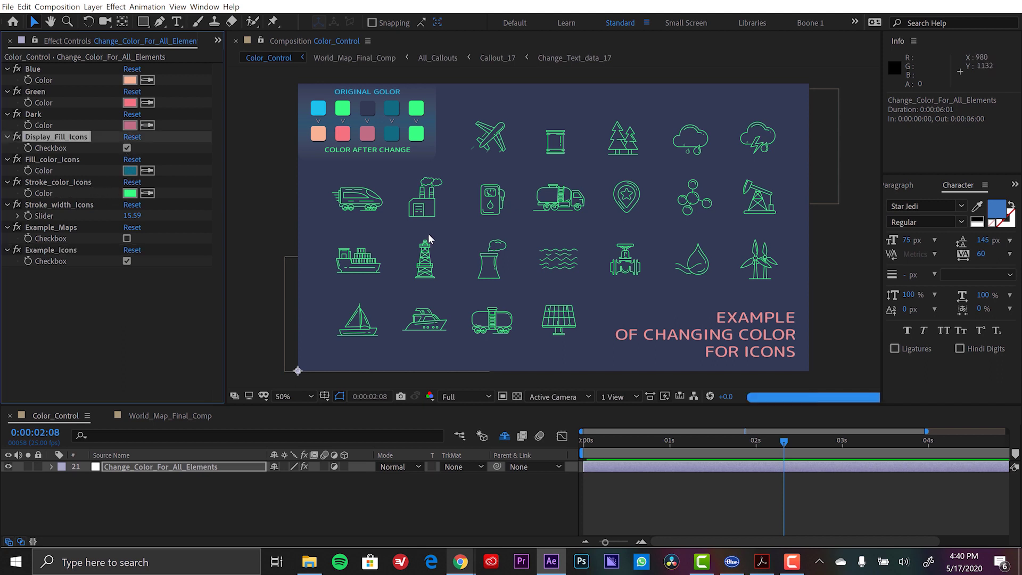
Step: Set the icon fill colour to the theme's fourth hex colour
key("alt+Tab")
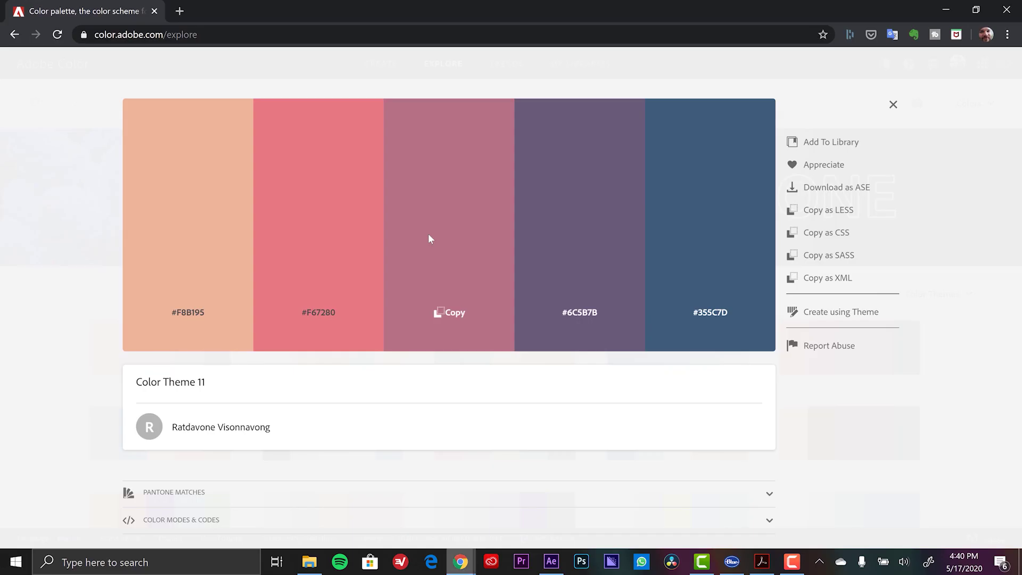
left_click(576, 323)
key("alt+Tab")
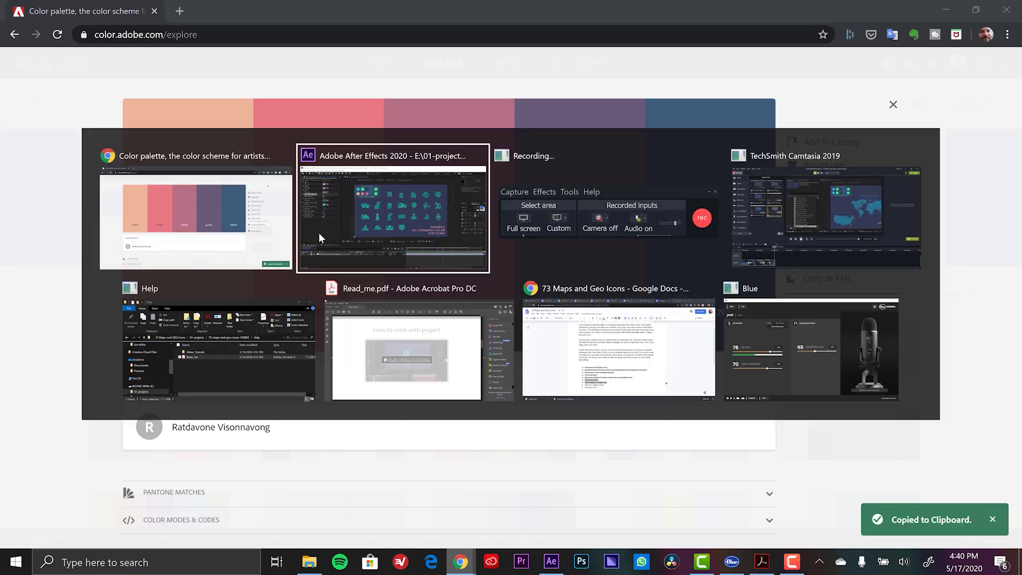
left_click(130, 170)
key("ctrl+v")
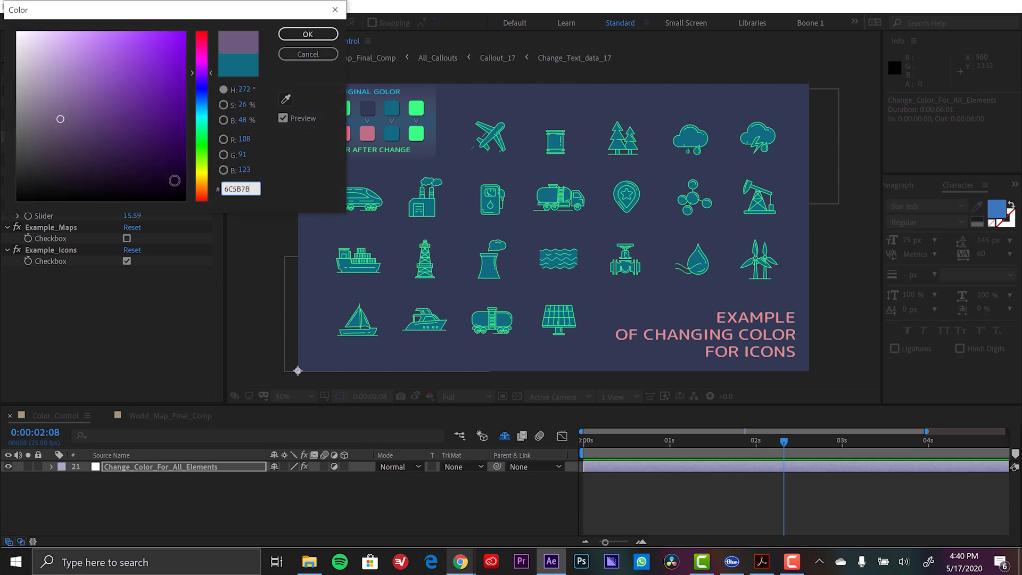
key("Return")
Step: Try 355C7D for the icon stroke, then undo and eyedrop the pink swatch instead
key("alt+Tab")
left_click(717, 316)
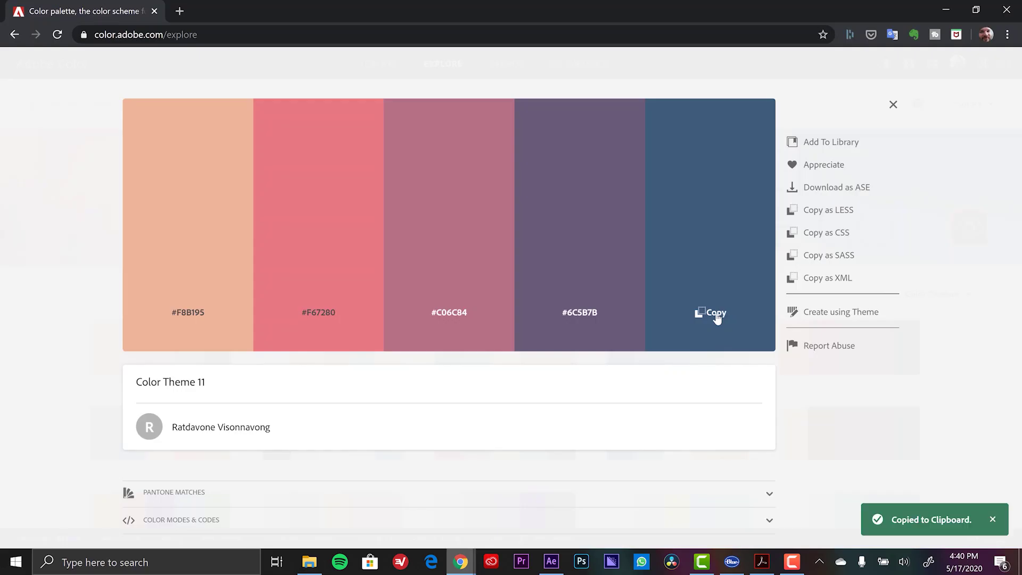
key("alt+Tab")
left_click(131, 194)
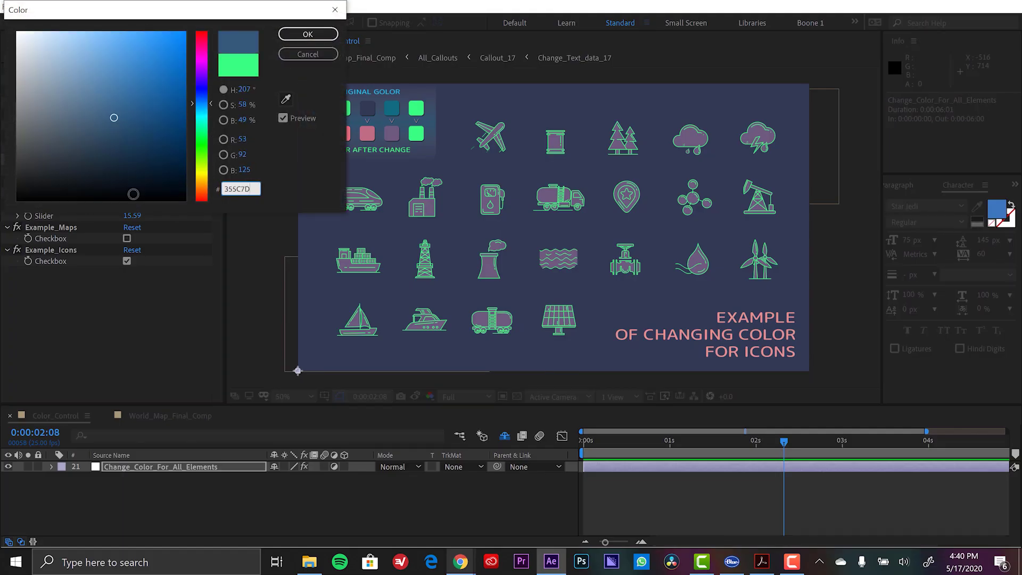
key("ctrl+v")
left_click(308, 34)
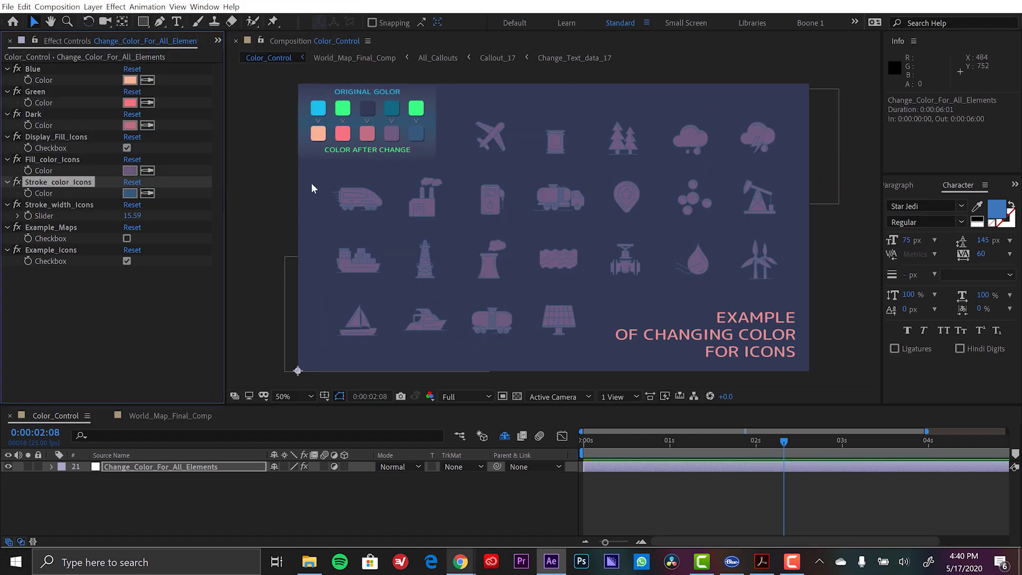
key("ctrl+z")
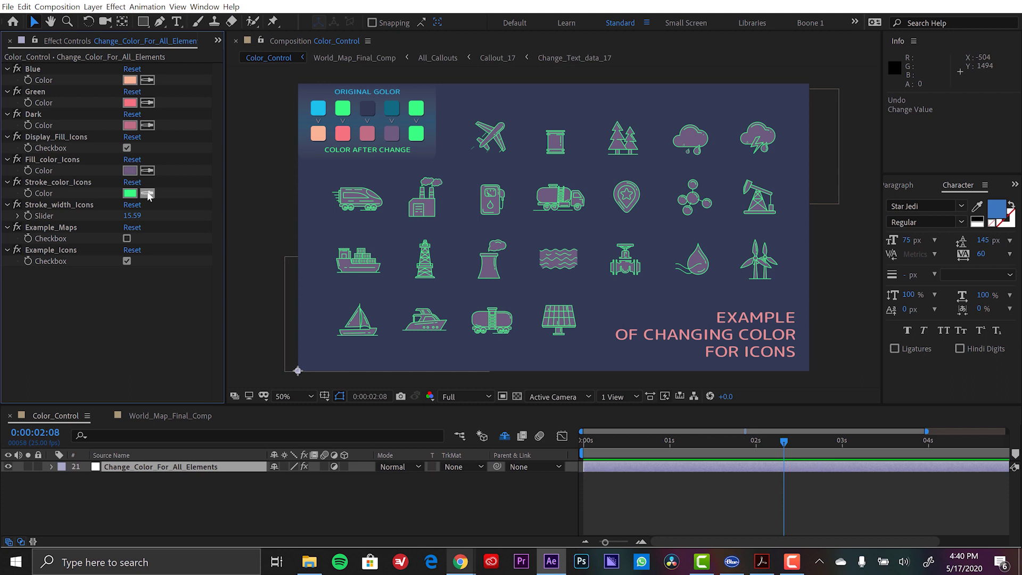
left_click(148, 193)
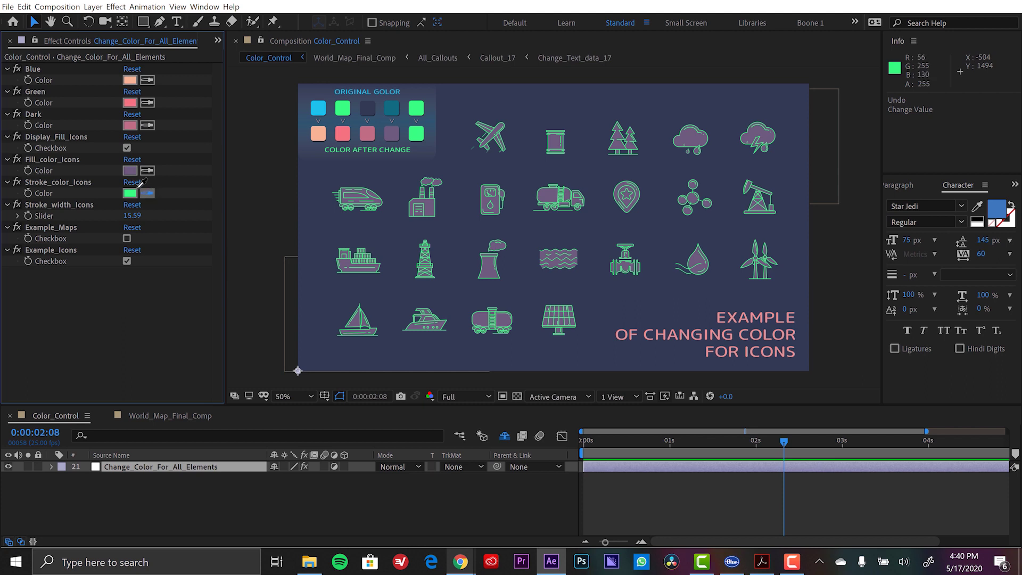
left_click(346, 132)
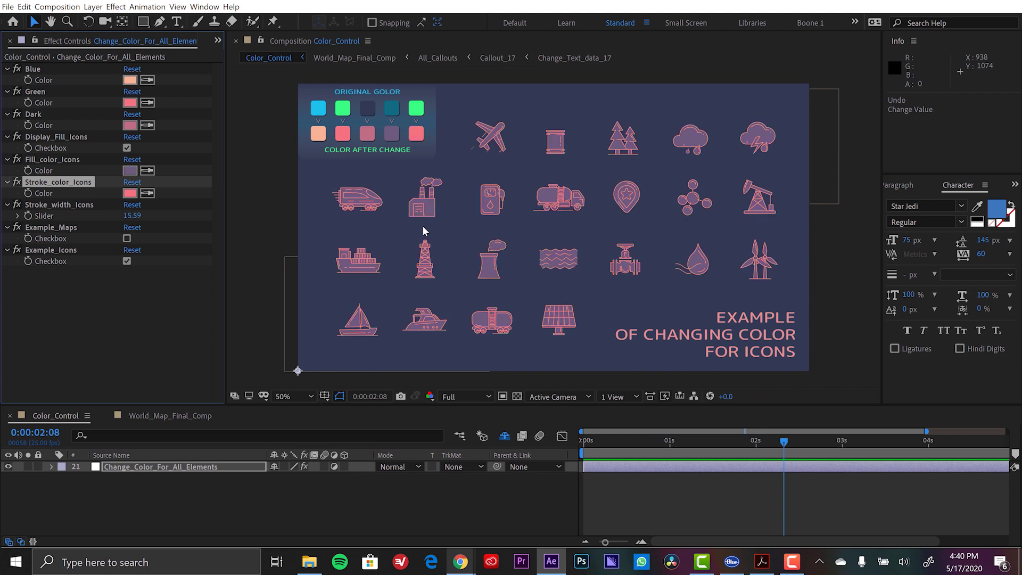
left_click(88, 327)
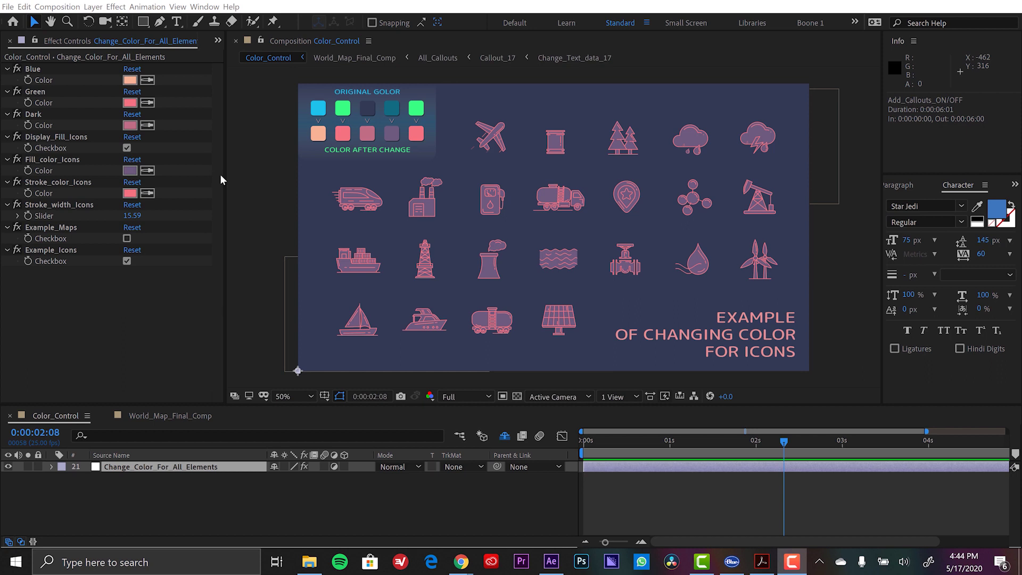
Step: Back in the Project panel, open France_Final_Comp from 2. Render Comp > Maps and preview it
left_click(218, 41)
left_click(249, 57)
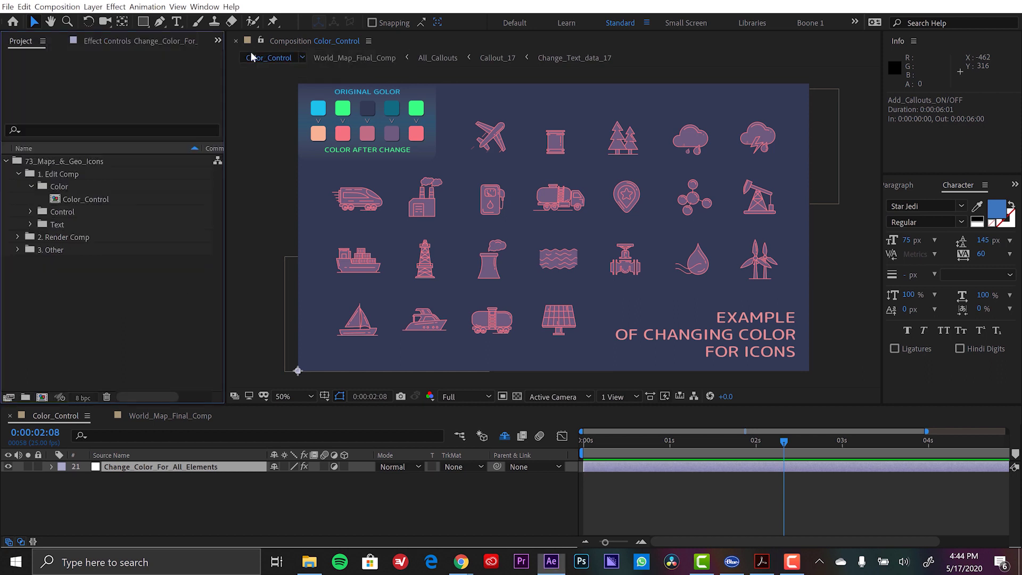
left_click(18, 174)
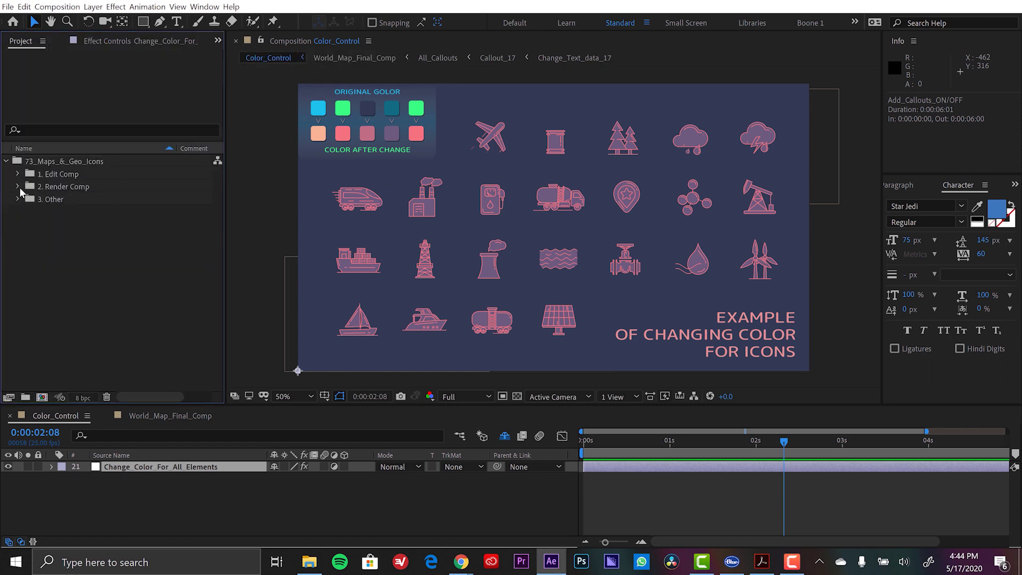
left_click(18, 186)
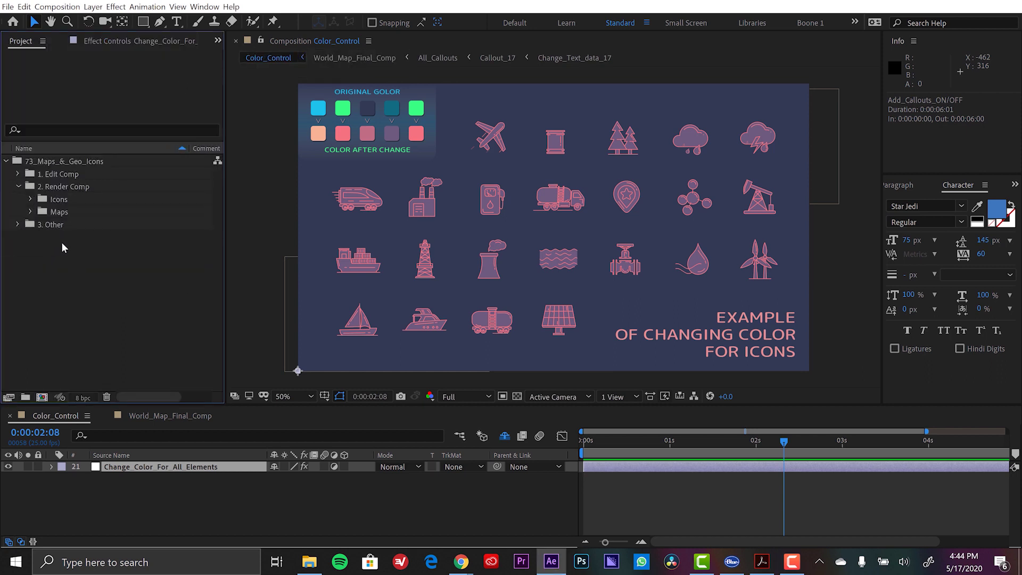
left_click(30, 212)
scroll(74, 254, "down", 6)
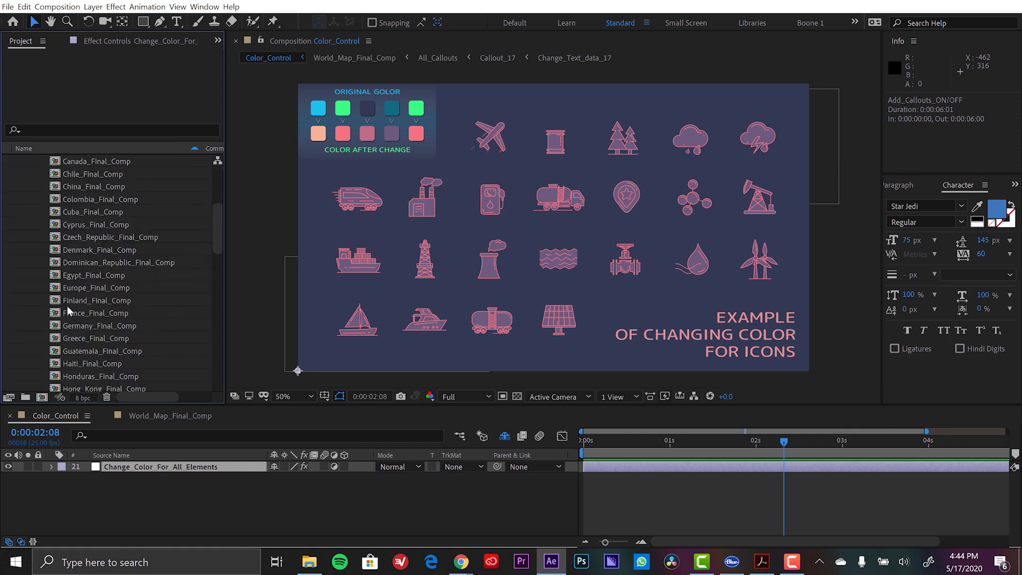
double_click(75, 312)
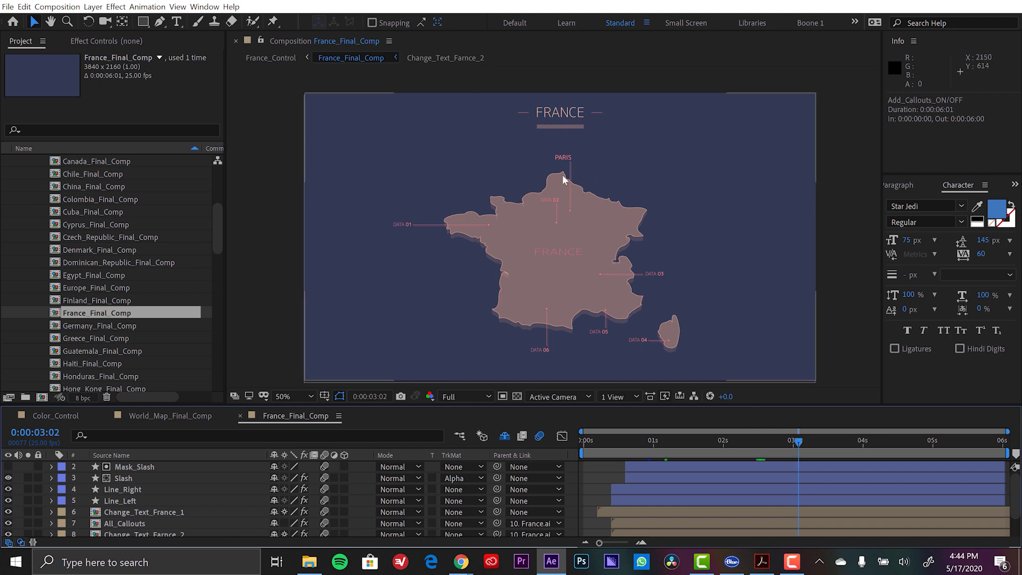
key("space")
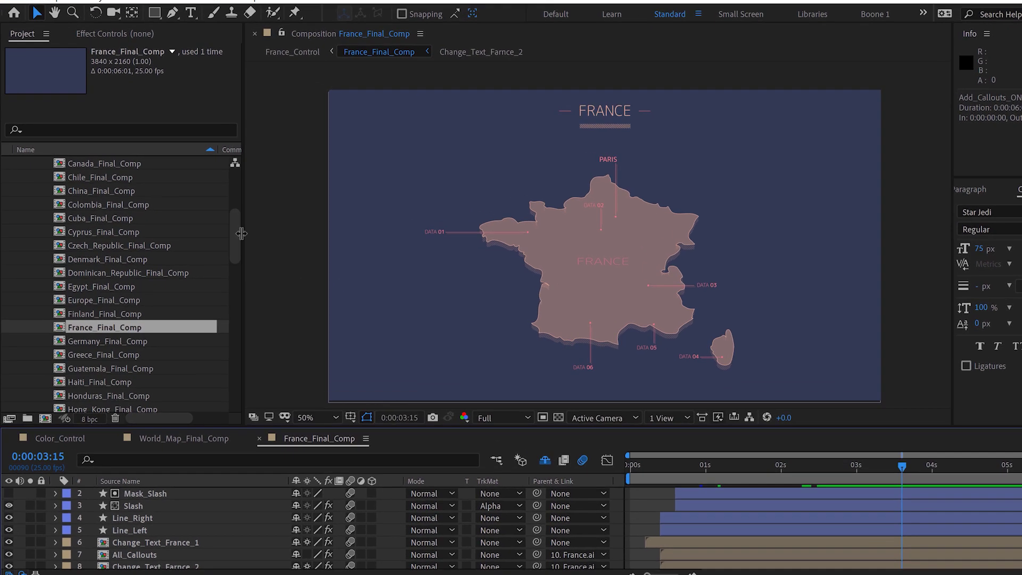
Step: Open the France_Control composition from the 1. Edit Comp > Control folder
left_click_drag(217, 229, 217, 154)
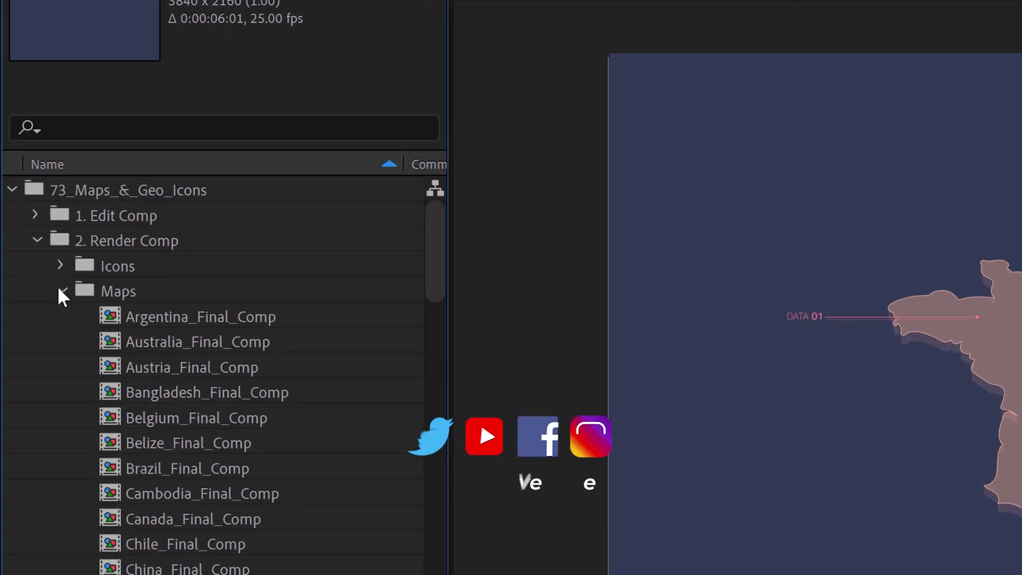
left_click(29, 211)
left_click(35, 214)
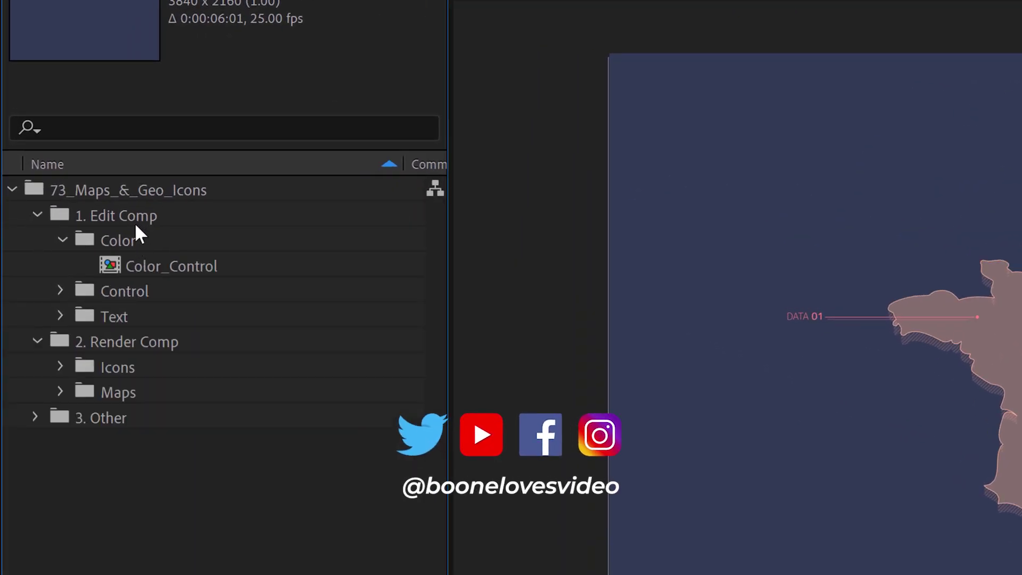
left_click(61, 241)
left_click(68, 264)
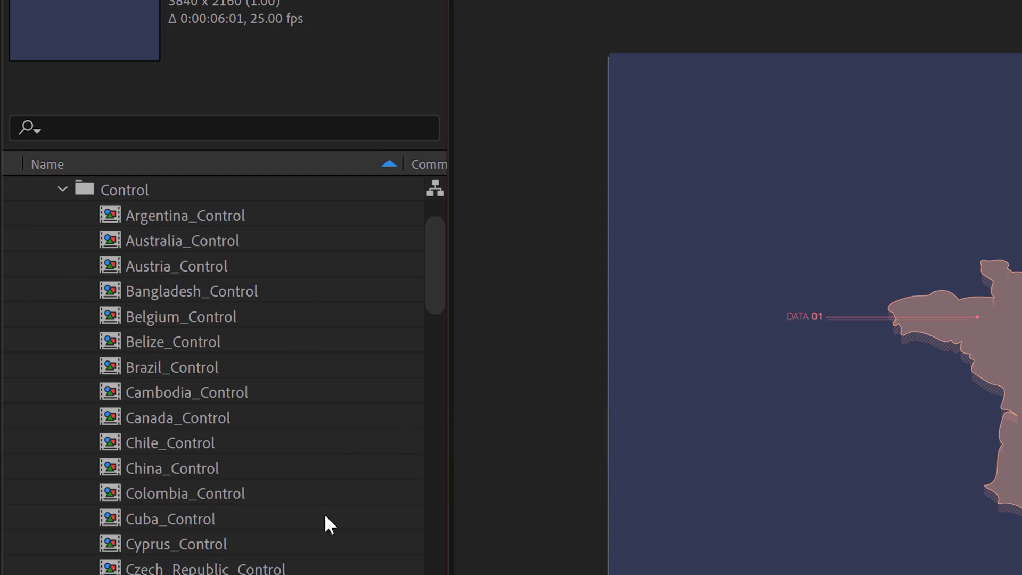
scroll(325, 524, "down", 4)
double_click(154, 417)
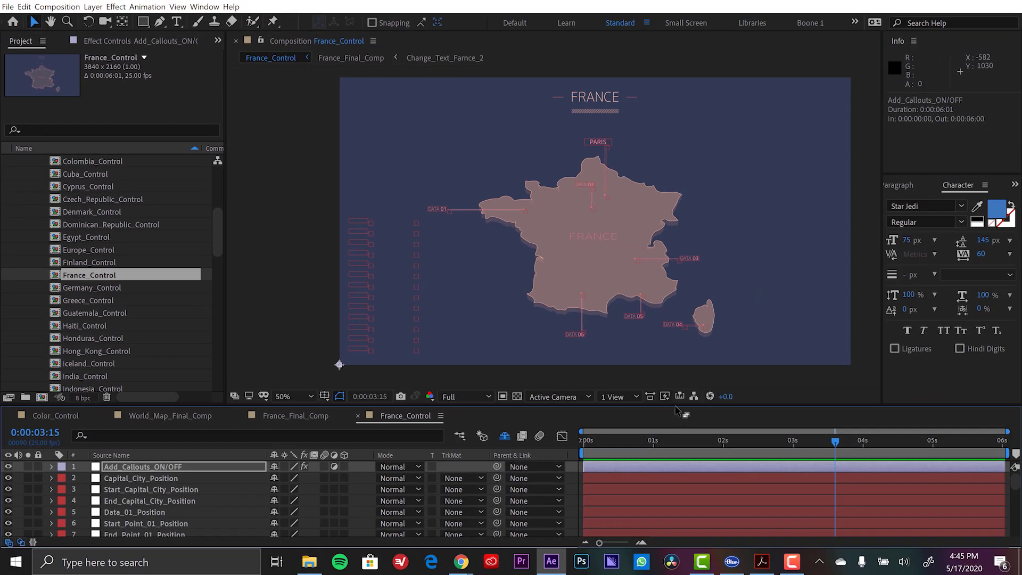
Step: Enlarge the timeline panel and select the Add_Callouts_ON/OFF layer
left_click_drag(673, 406, 672, 377)
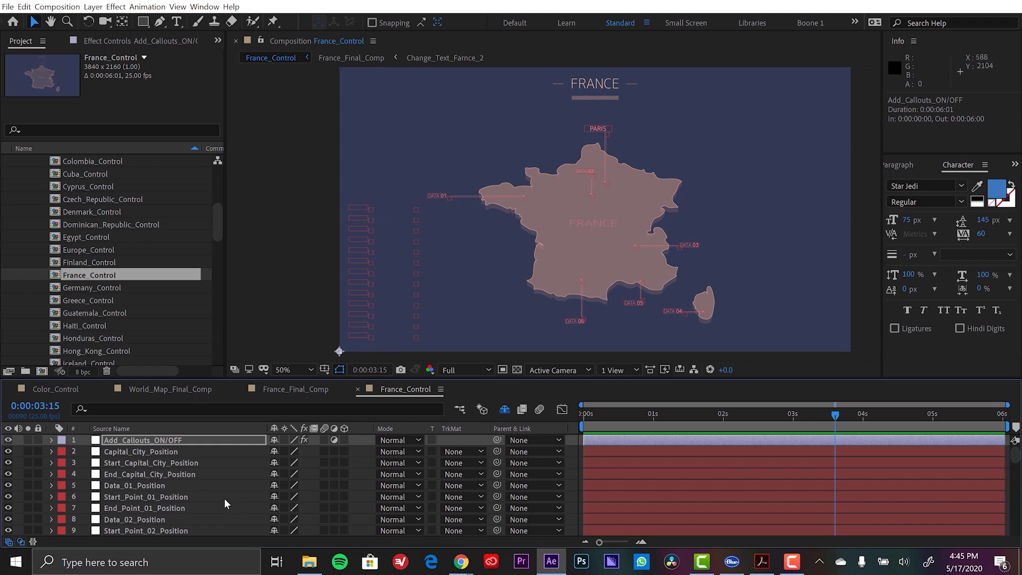
scroll(225, 498, "down", 15)
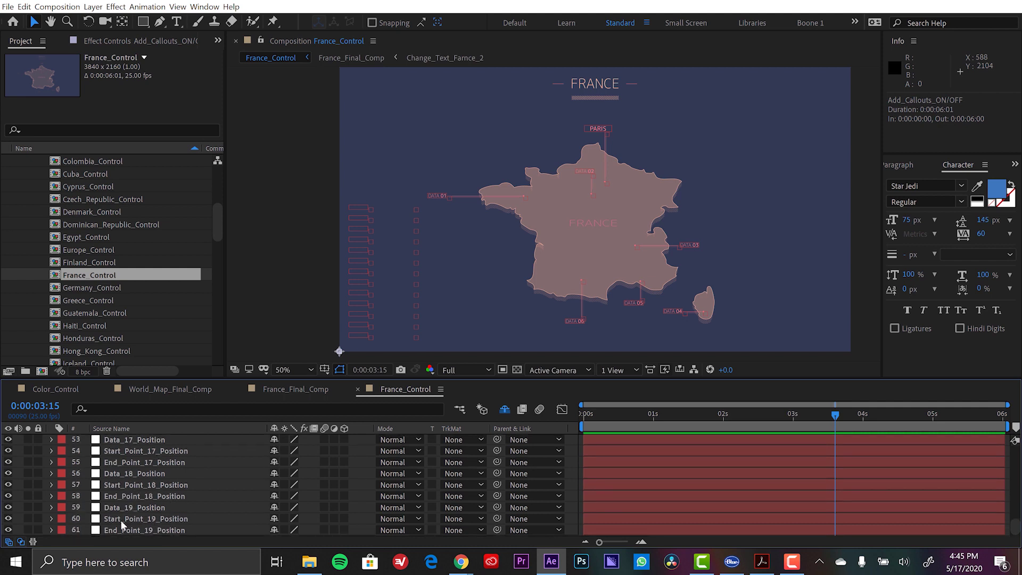
scroll(203, 501, "up", 15)
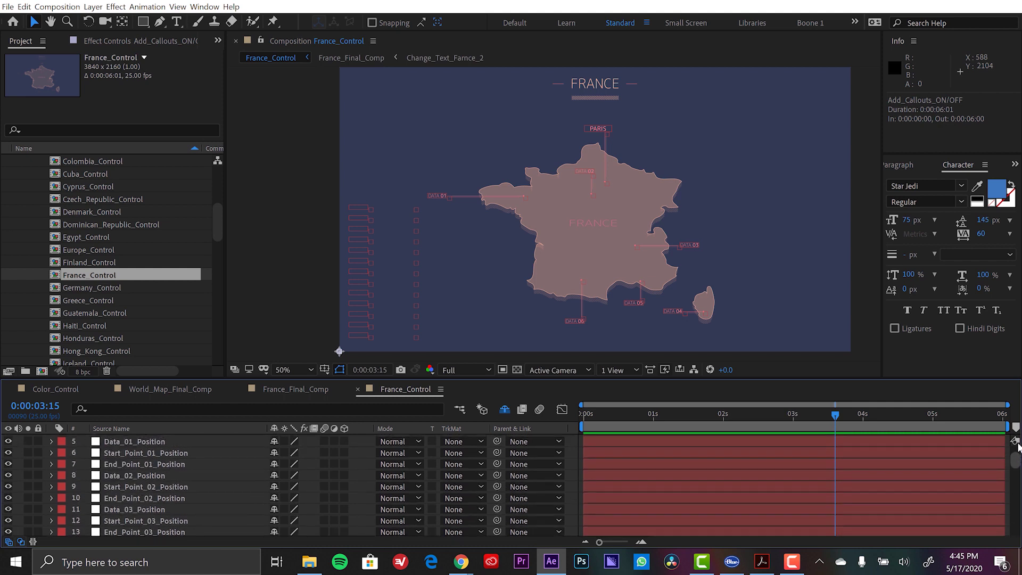
left_click(145, 440)
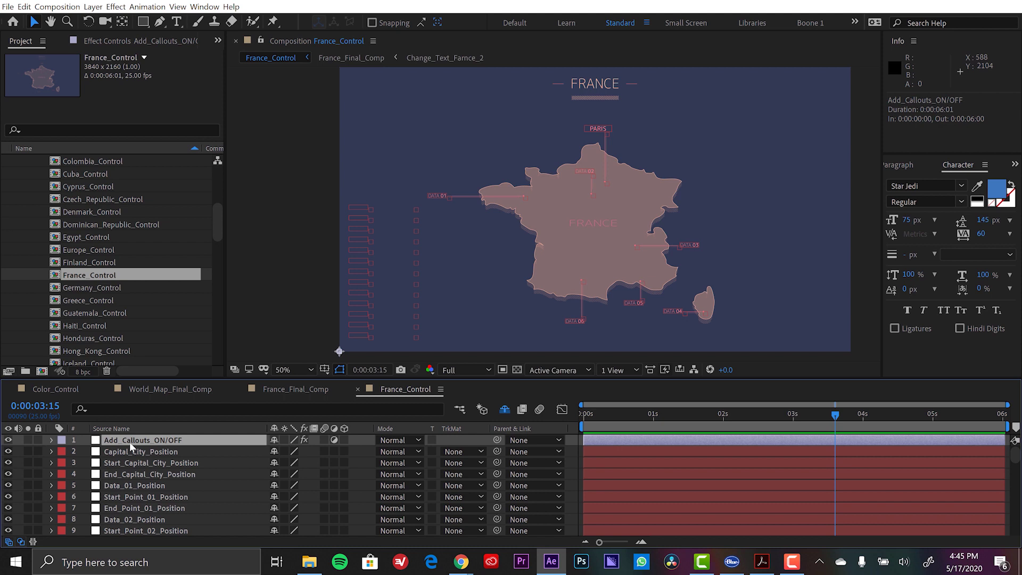
Step: Show the Add_Callouts_ON/OFF effect controls and toggle the Callout_07, Callout_08 and Callout_09 checkboxes
left_click(137, 44)
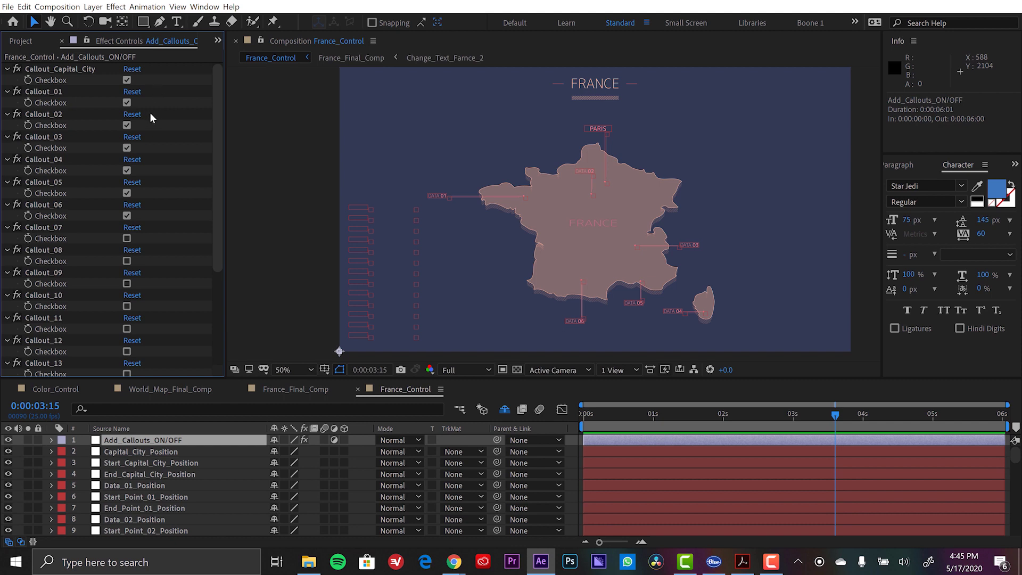
left_click_drag(216, 89, 210, 67)
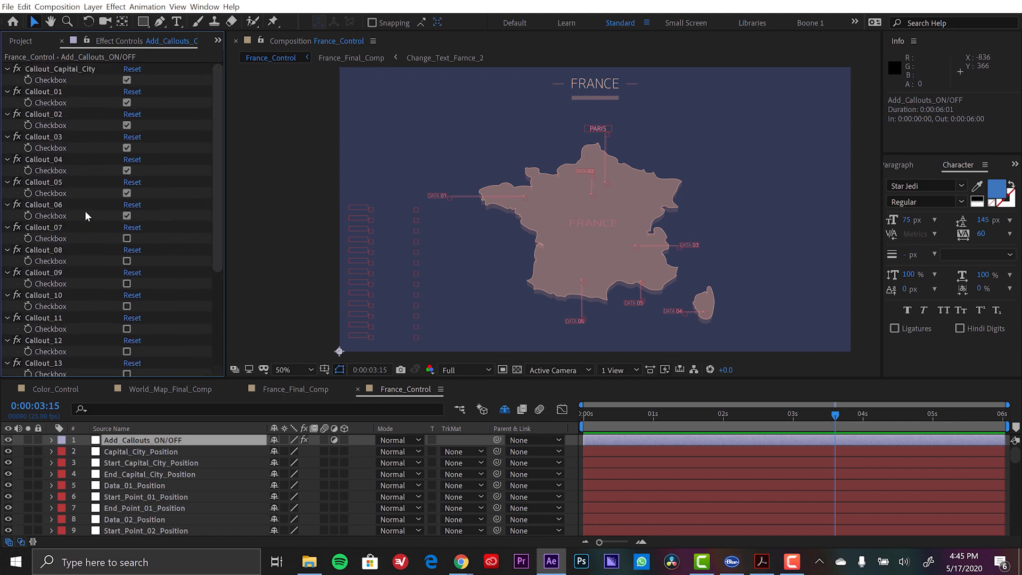
left_click(127, 239)
left_click(127, 261)
left_click(126, 283)
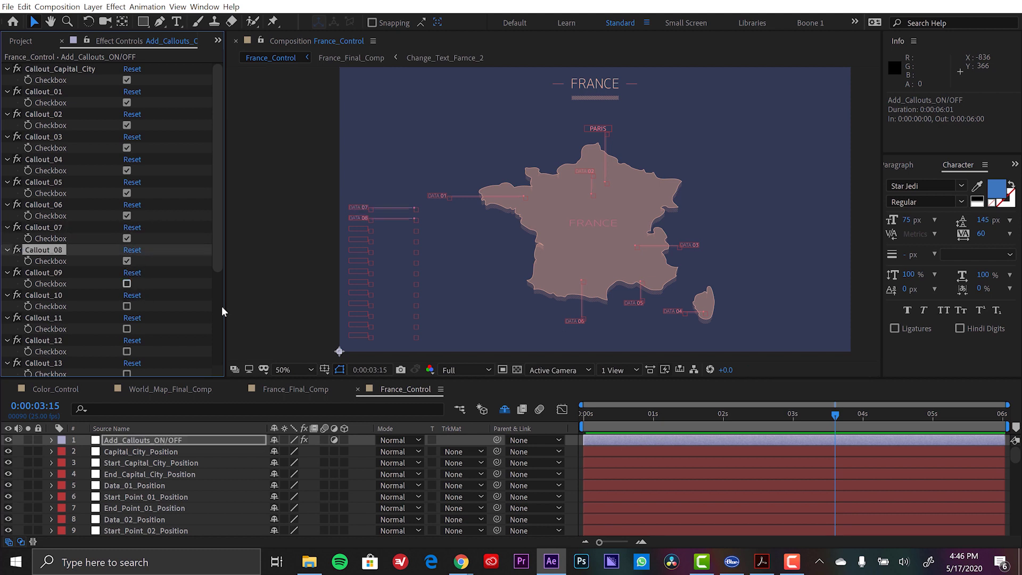
Step: Switch off Callout_06 down through Callout_01, leaving Callout_Capital_City enabled
left_click(127, 215)
left_click(126, 193)
left_click(126, 170)
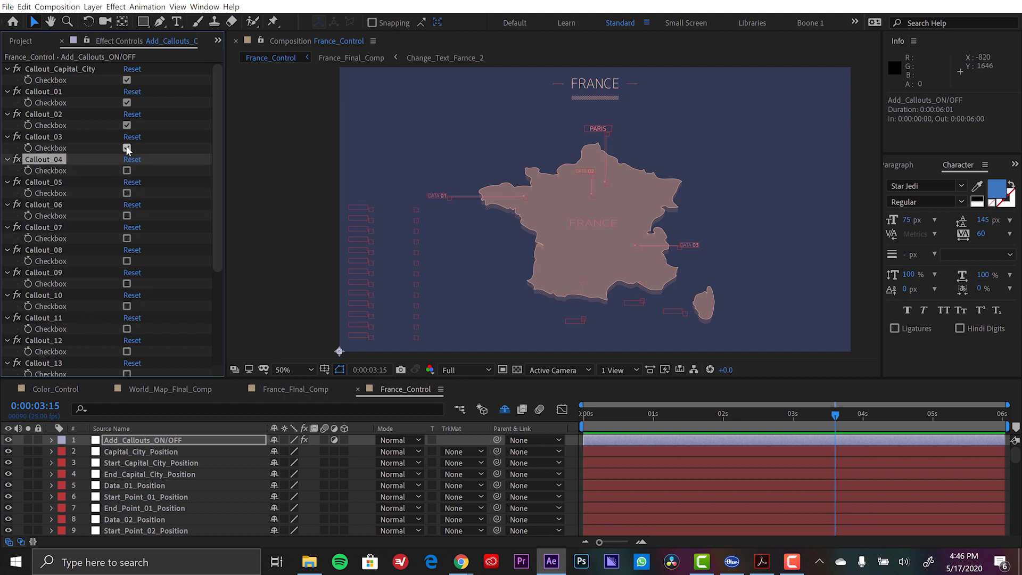
left_click(126, 148)
left_click(126, 125)
left_click(126, 102)
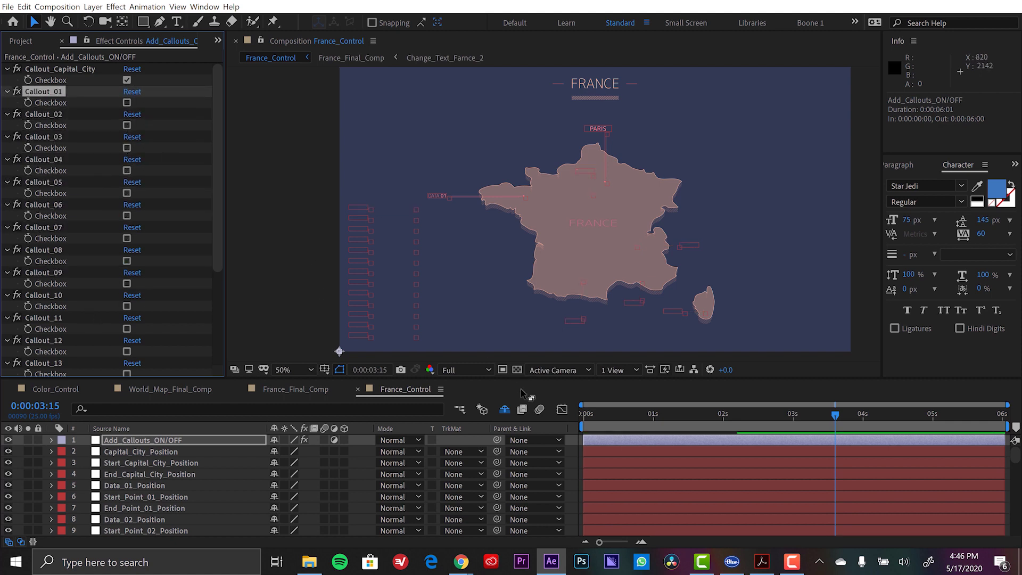
Step: At 100% zoom on Paris, drag the capital-city leader end and PARIS label up and right to 2434.0, 580.3
key("period")
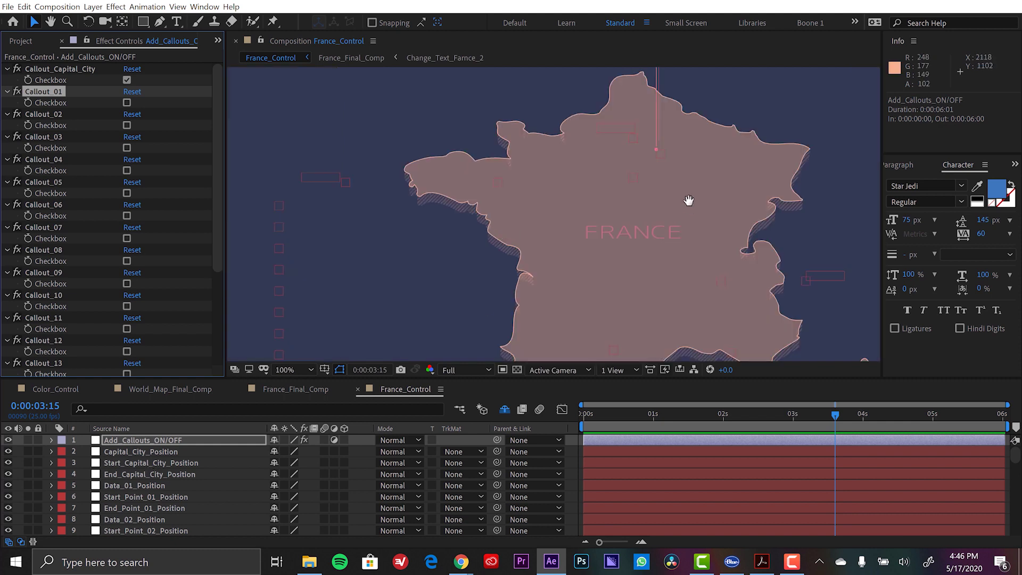
left_click_drag(680, 178, 637, 254)
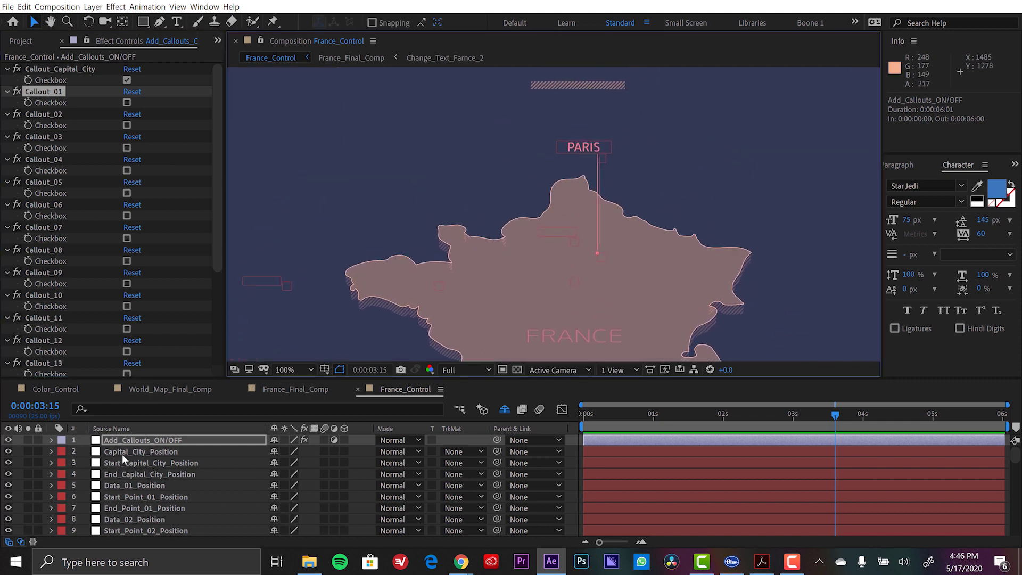
left_click(137, 464)
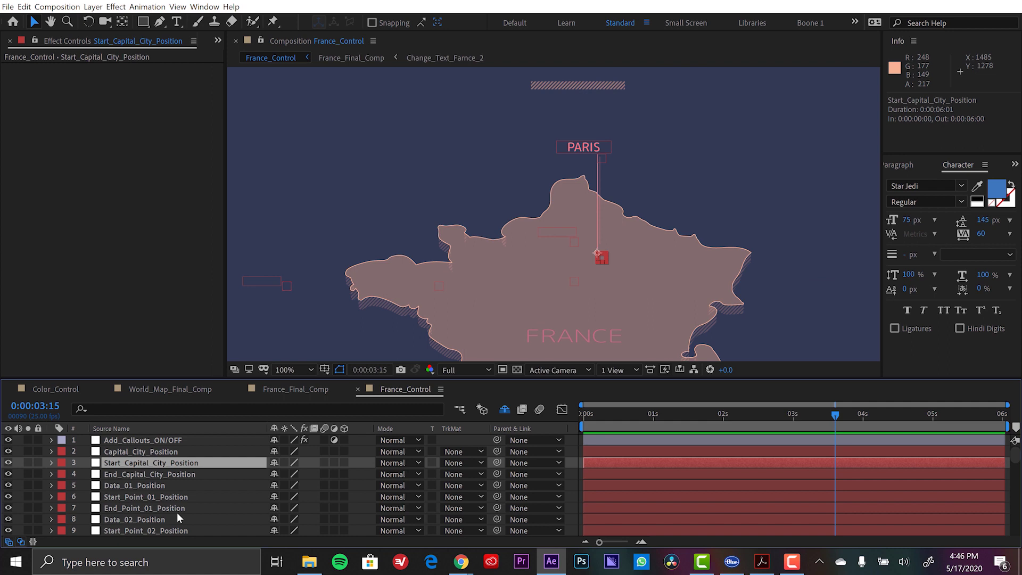
left_click(139, 475)
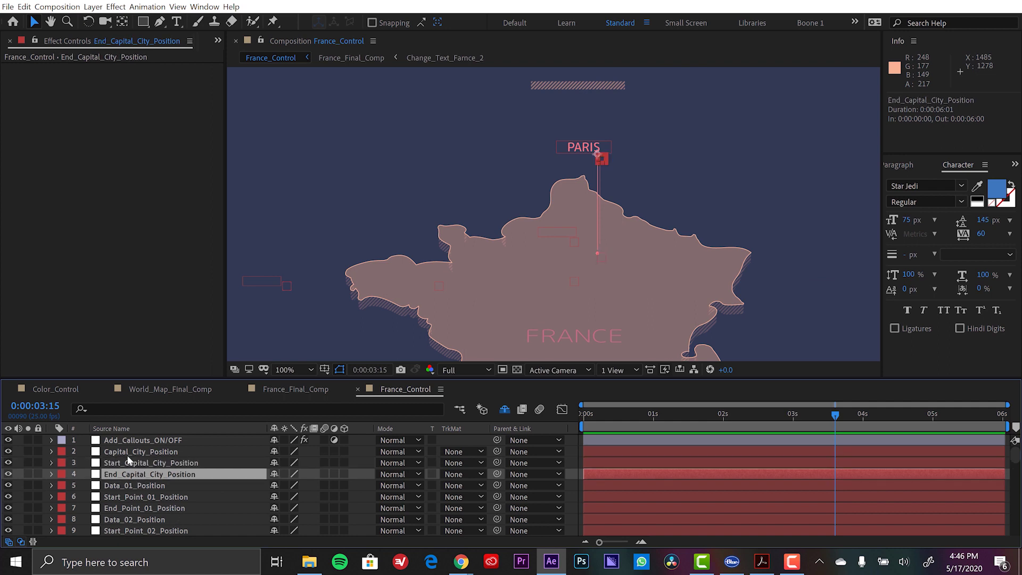
left_click(133, 451)
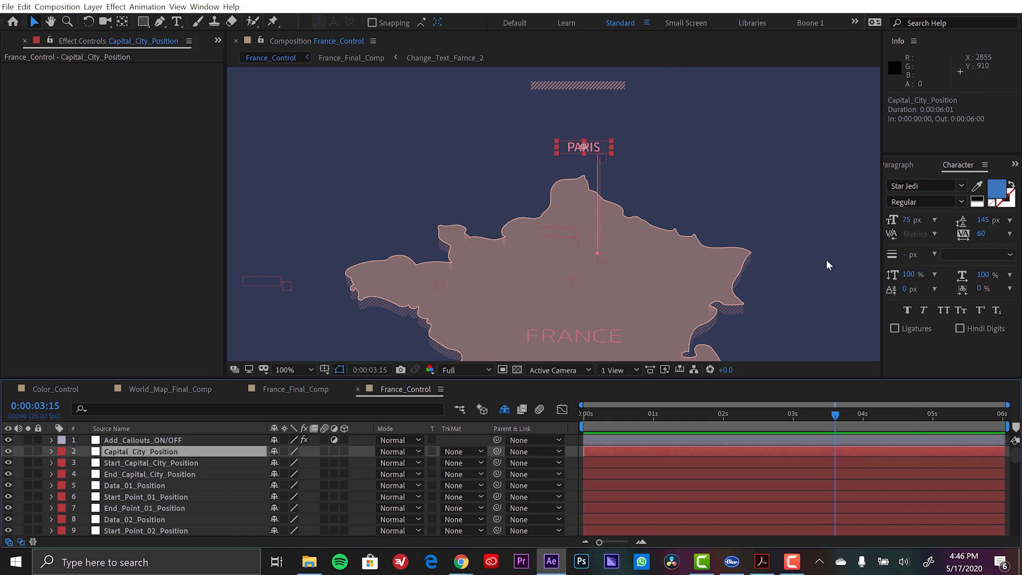
left_click(132, 474)
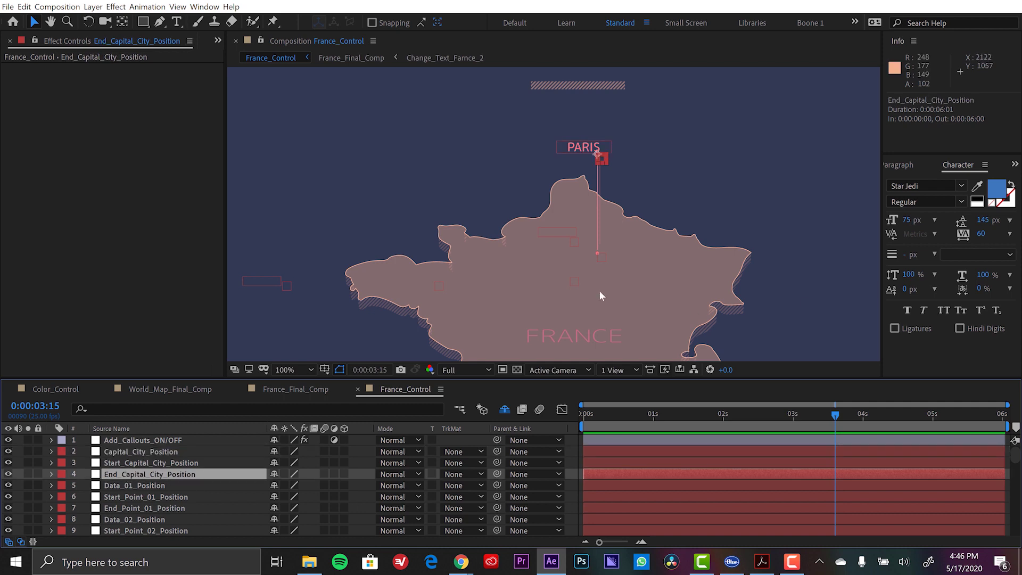
left_click(133, 451)
left_click(135, 472)
left_click_drag(598, 156, 686, 182)
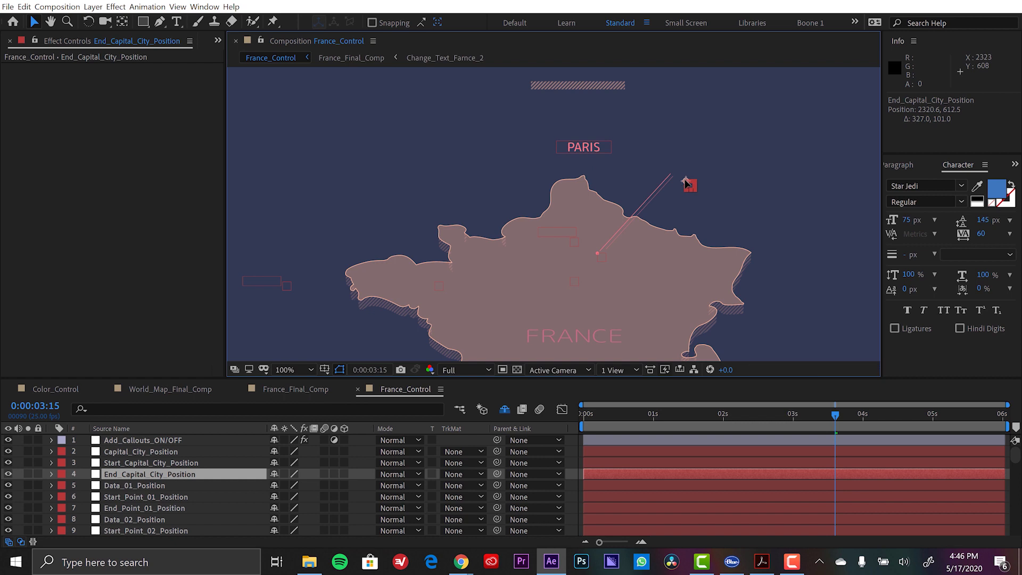
left_click_drag(585, 148, 724, 173)
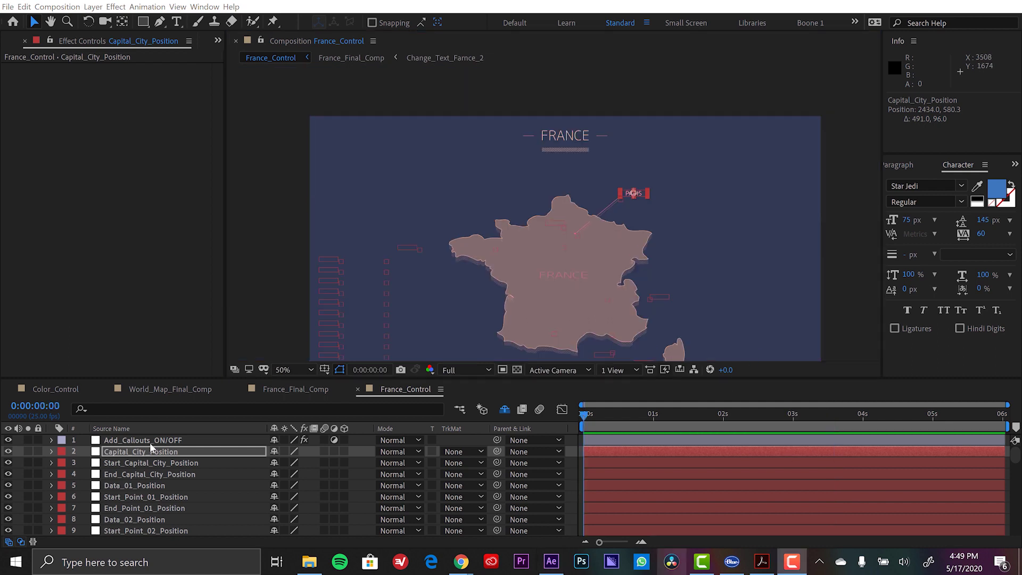
Step: Turn Callout_01 back on in Add_Callouts_ON/OFF and frame central France in the viewer
left_click(152, 440)
left_click(127, 103)
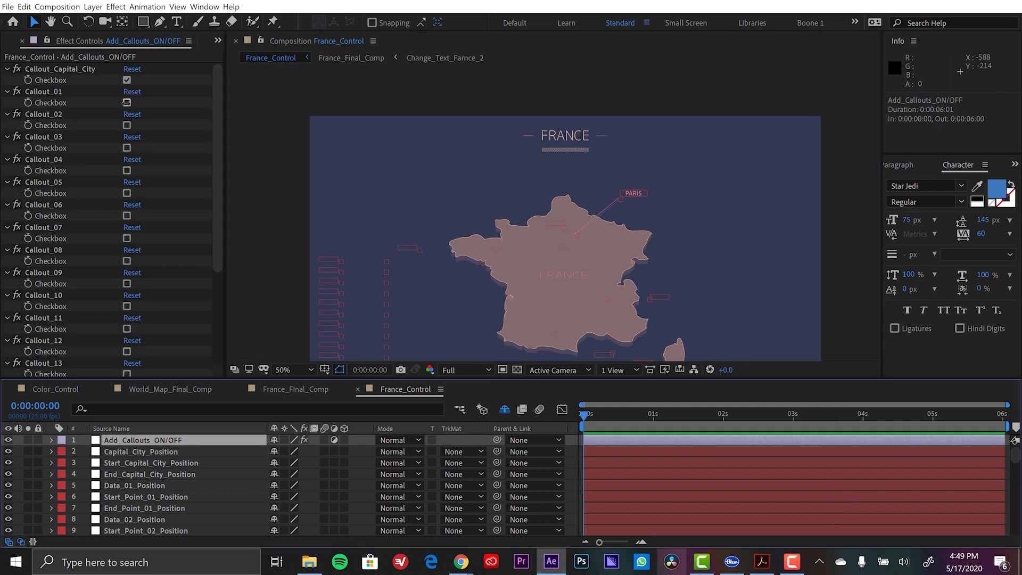
scroll(488, 260, "up", 2)
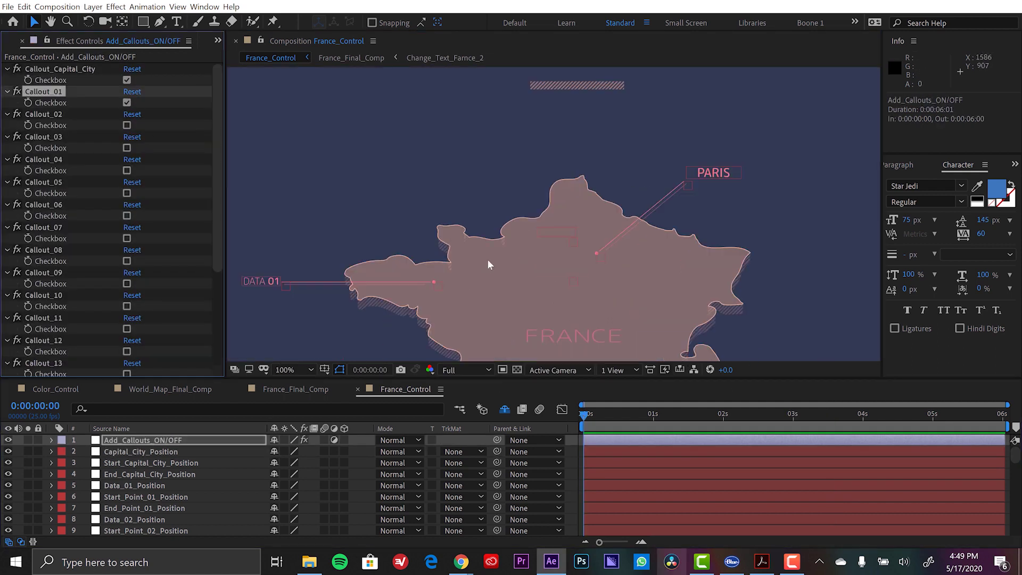
key("h")
left_click_drag(504, 250, 517, 242)
key("v")
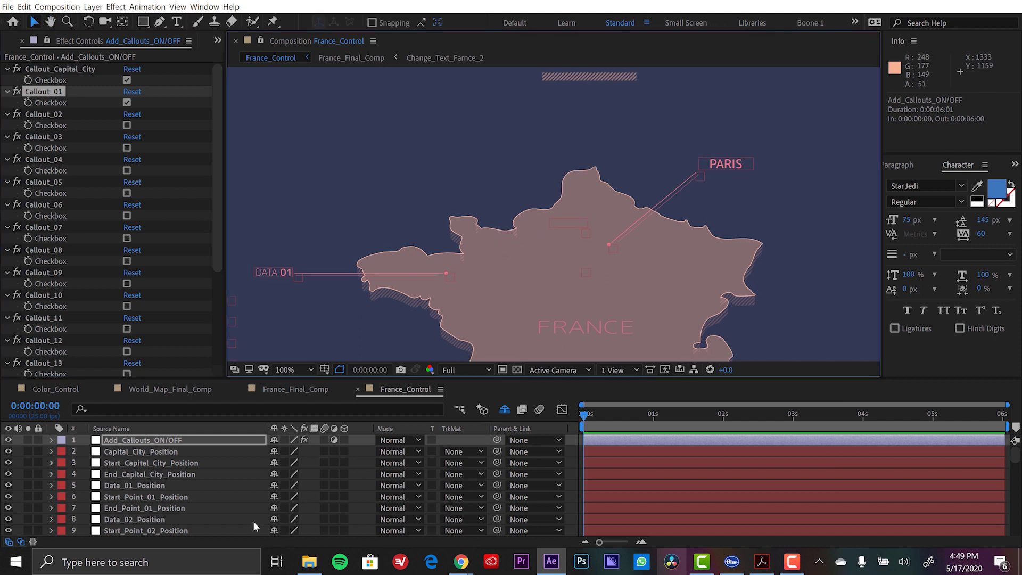
Step: Place the DATA 01 label above northern France, its line running from near Paris to 1851.6, 503.0
left_click(124, 486)
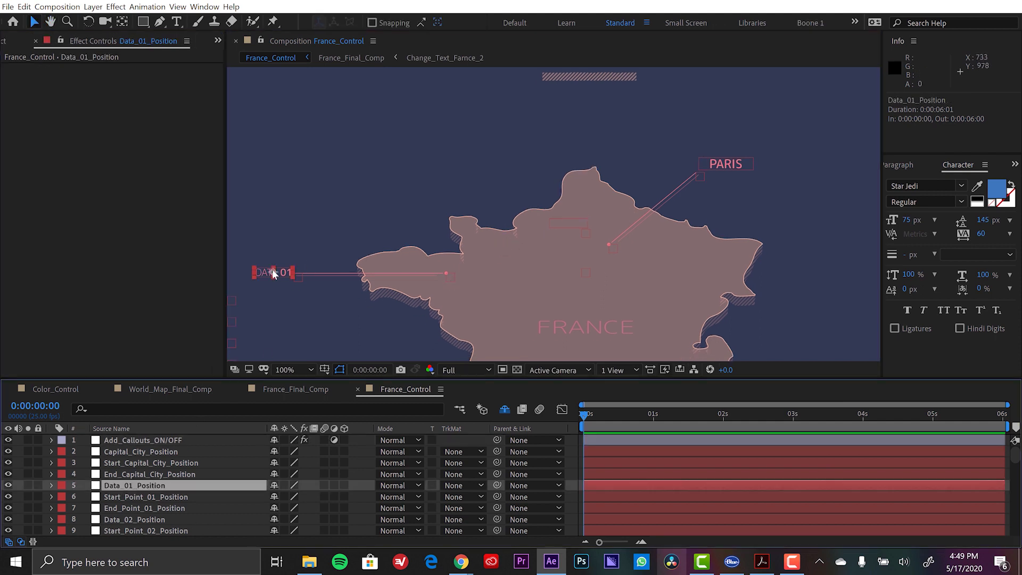
left_click_drag(273, 270, 547, 132)
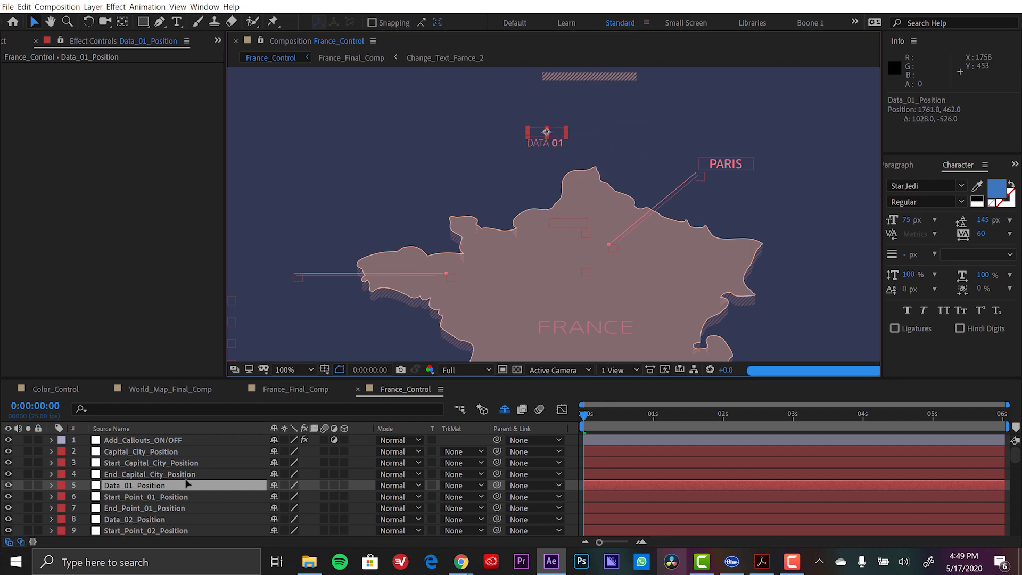
left_click(162, 495)
left_click_drag(448, 275, 613, 235)
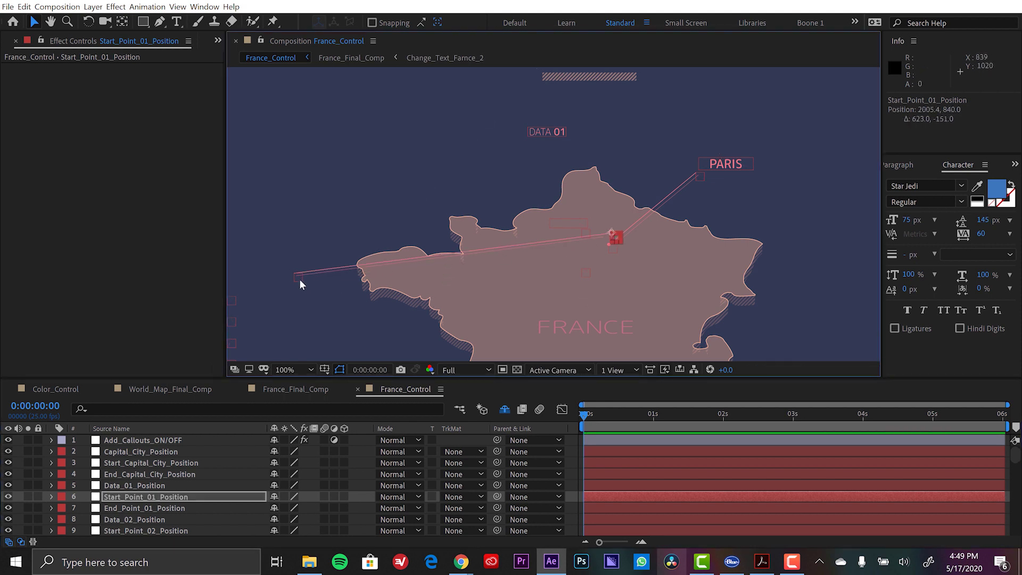
left_click(130, 507)
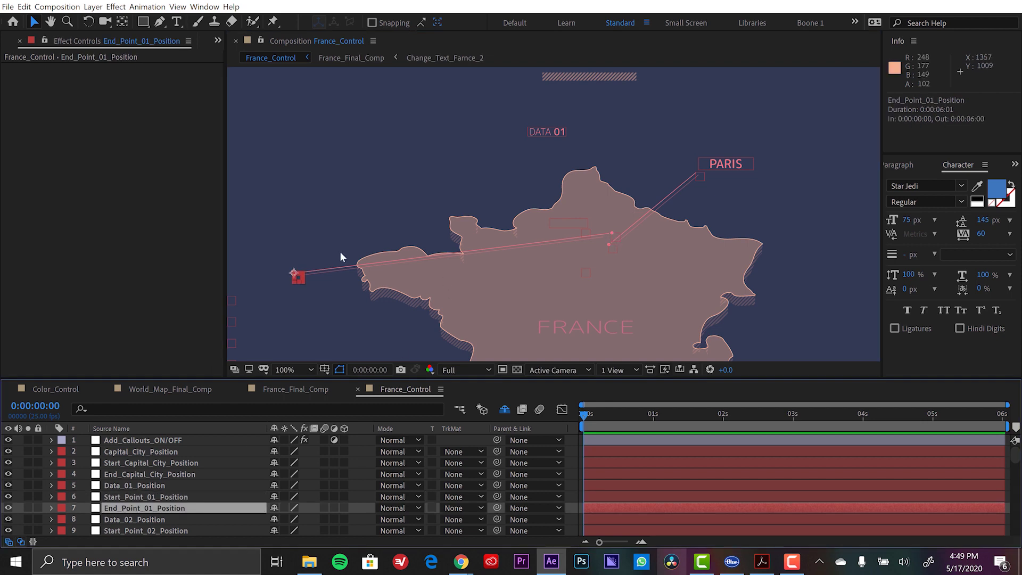
left_click_drag(293, 273, 571, 144)
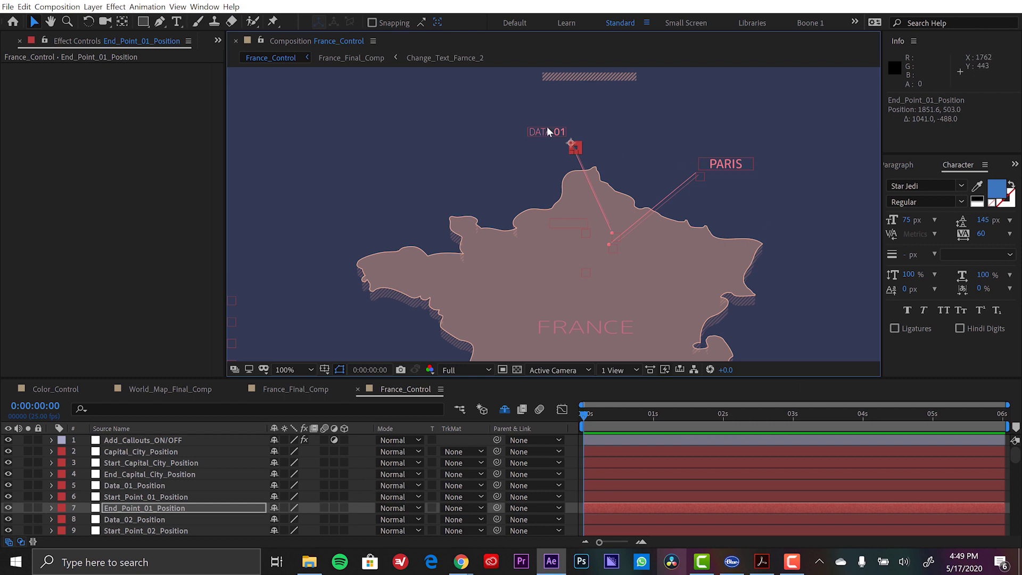
Step: Open the Change_Text_data01 composition from the Project panel's Text > France folder
left_click(218, 40)
left_click(262, 62)
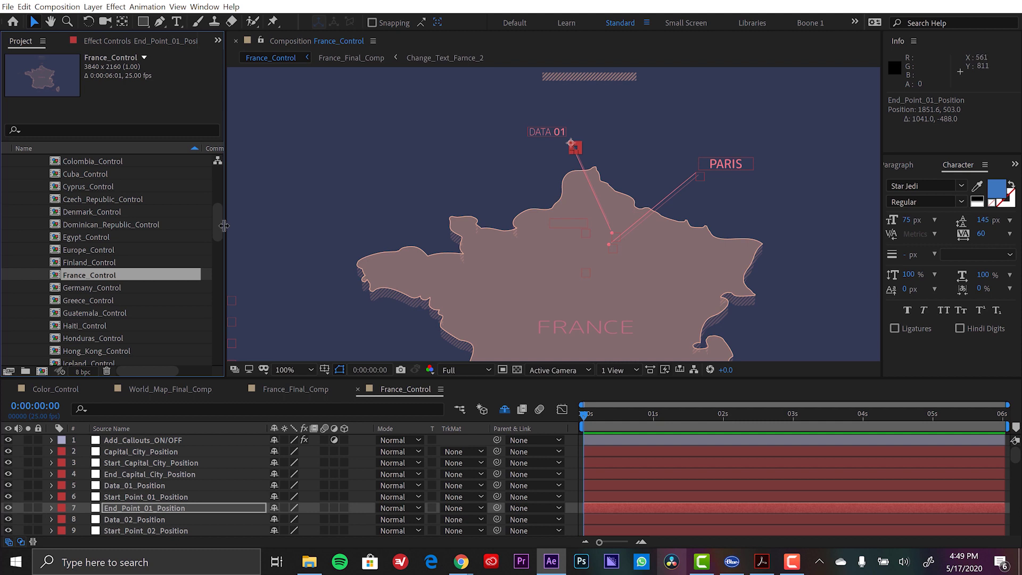
left_click_drag(224, 226, 221, 174)
left_click(31, 199)
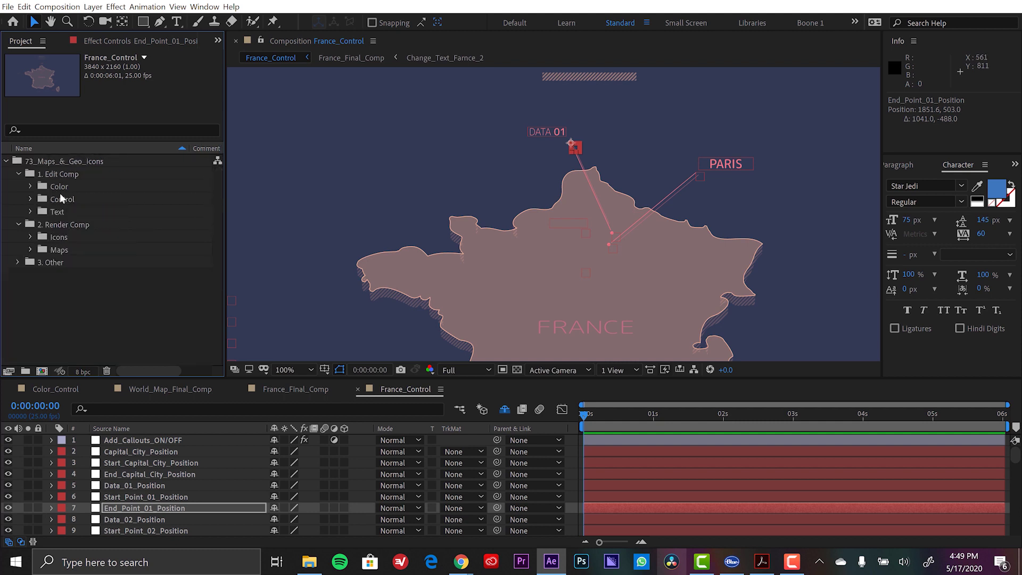
left_click(31, 211)
scroll(40, 273, "down", 2)
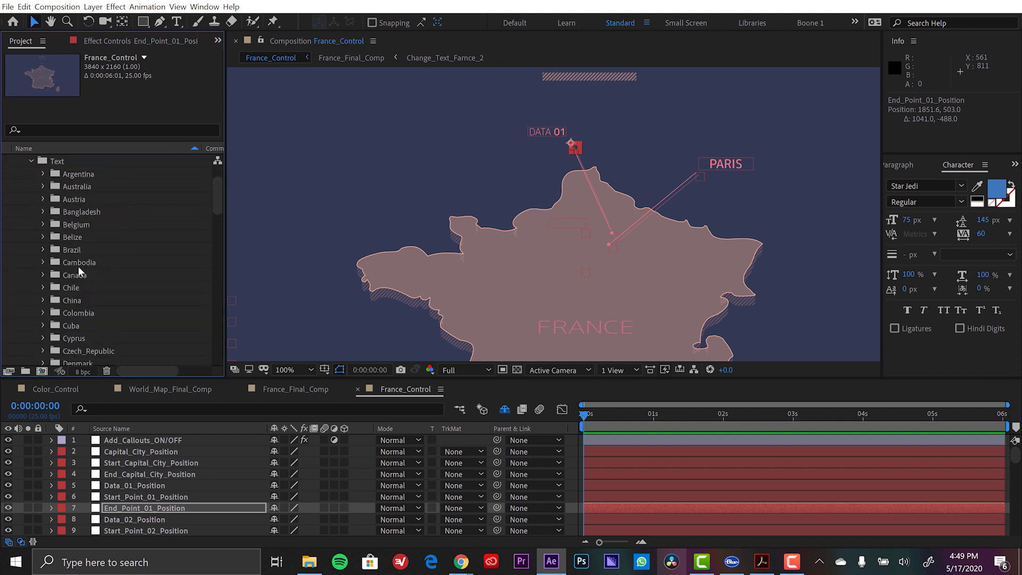
scroll(141, 309, "down", 4)
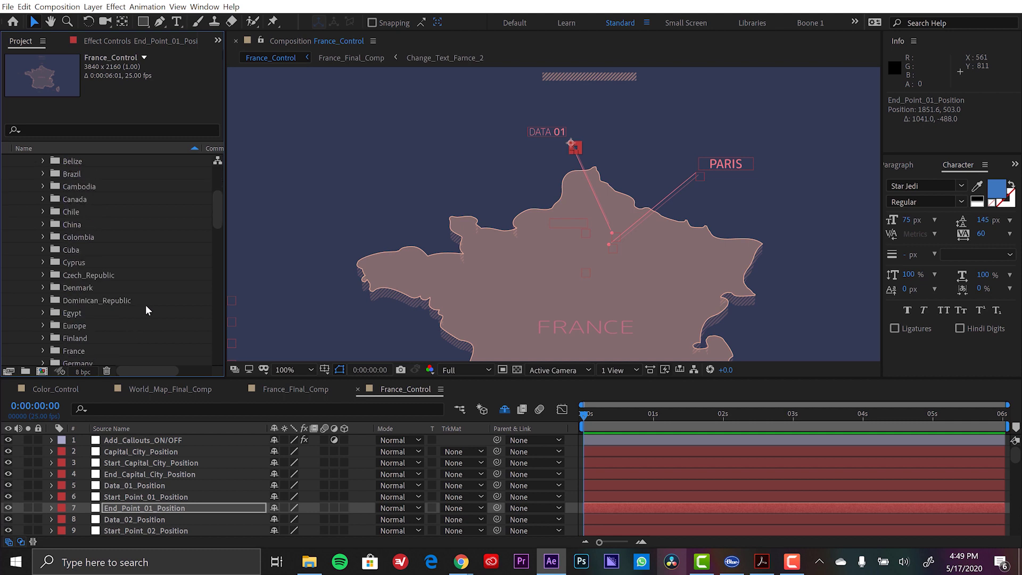
left_click(43, 275)
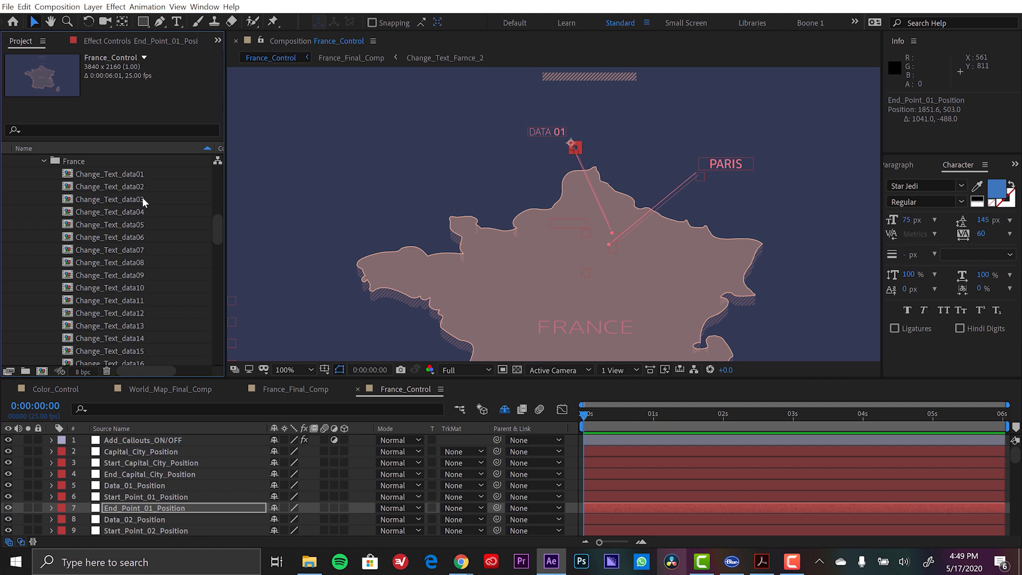
key("Down")
double_click(69, 174)
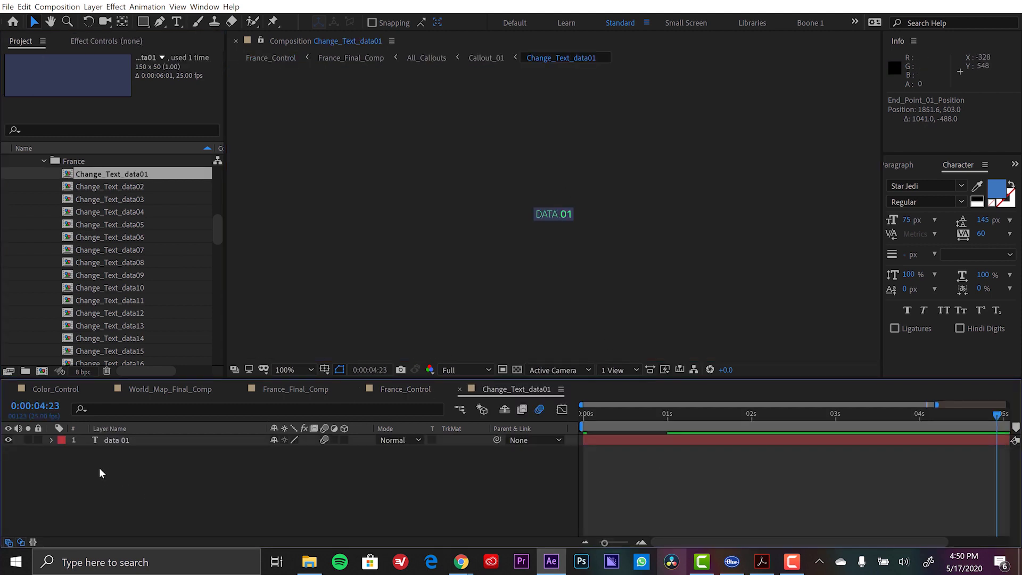
Step: Retype the DATA 01 label as CDG, re-centre it, and nudge the CDG callout right in France_Control
double_click(121, 441)
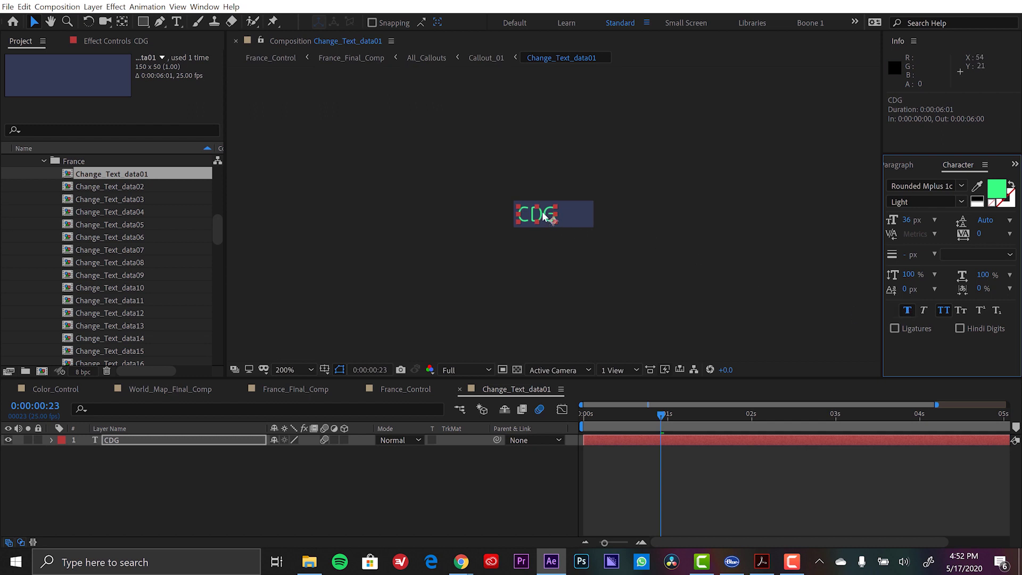
left_click_drag(544, 214, 561, 212)
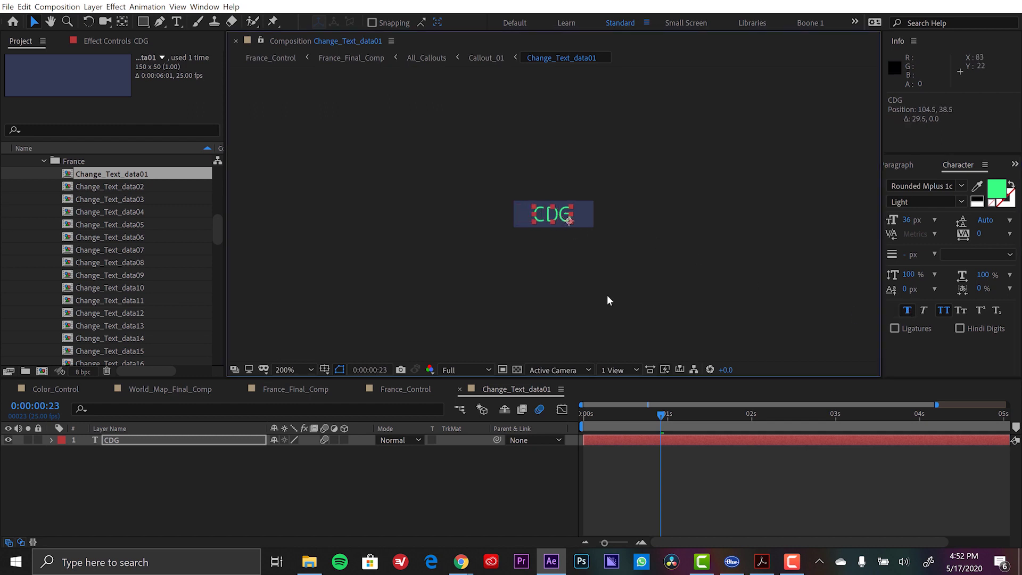
left_click(395, 386)
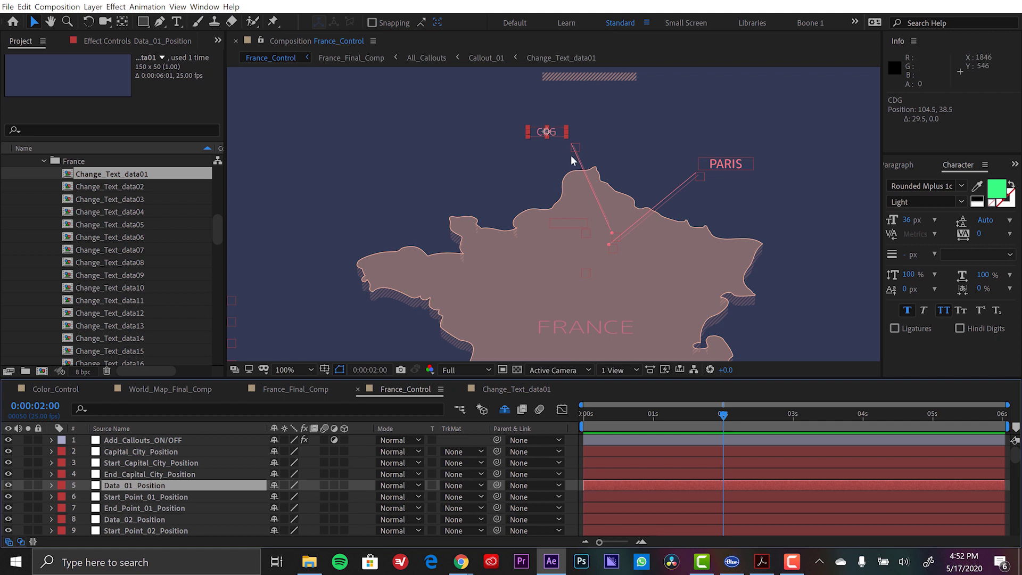
left_click_drag(666, 107, 632, 194)
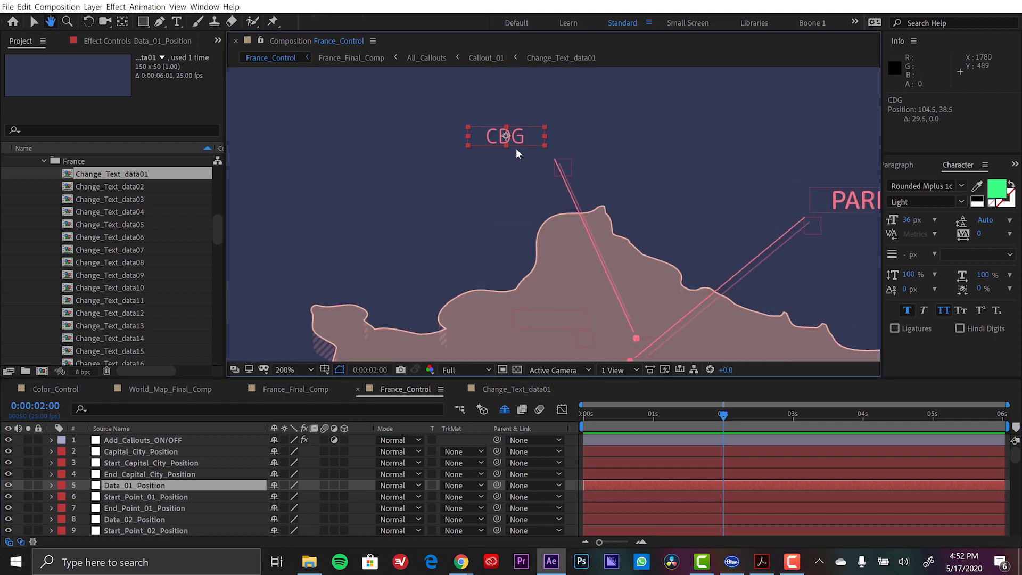
left_click_drag(521, 139, 565, 145)
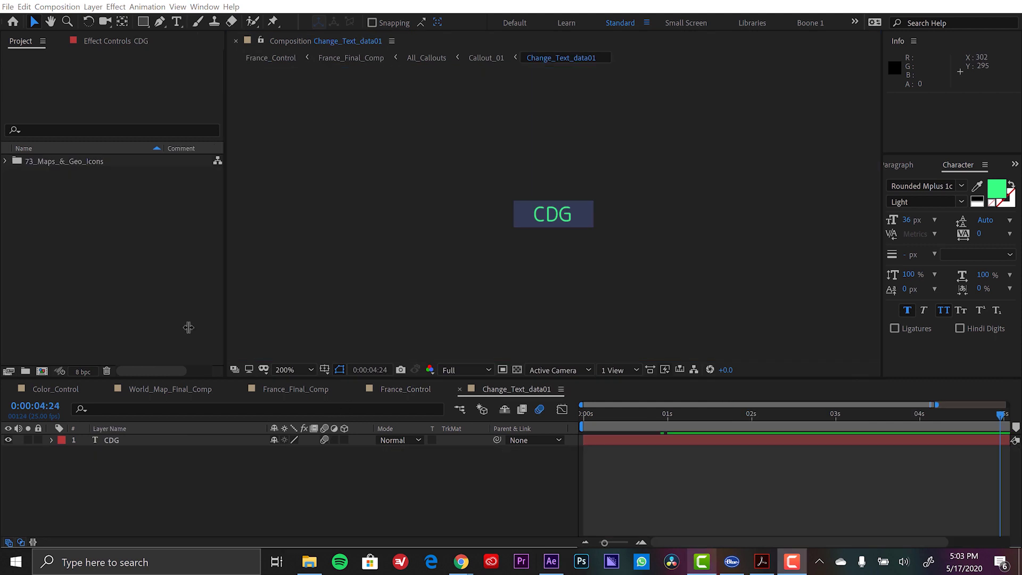
Step: Create a composition named My France Animation at 3840×2160, 25 fps, 0:00:10:01 long
left_click(42, 371)
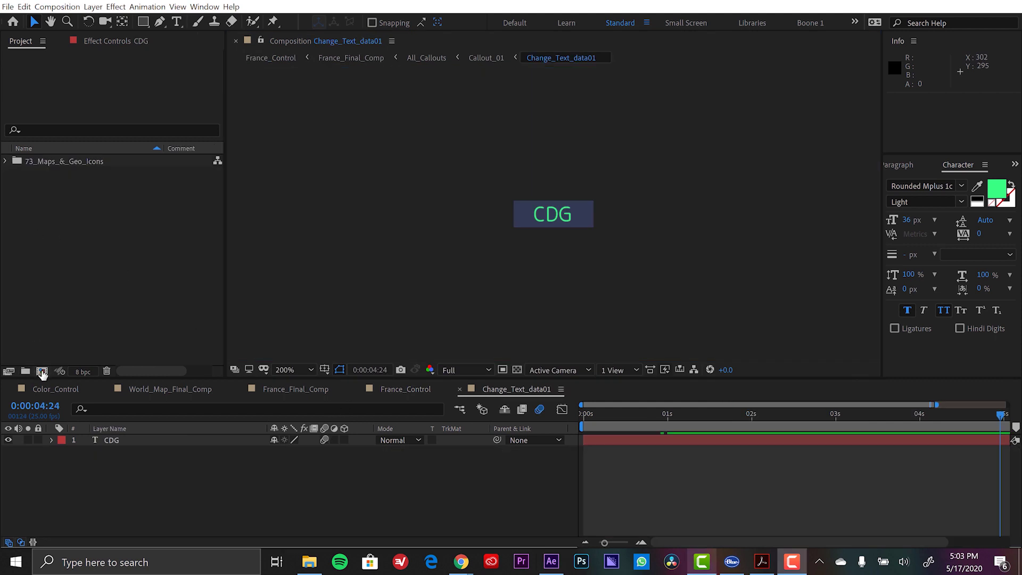
type("My France")
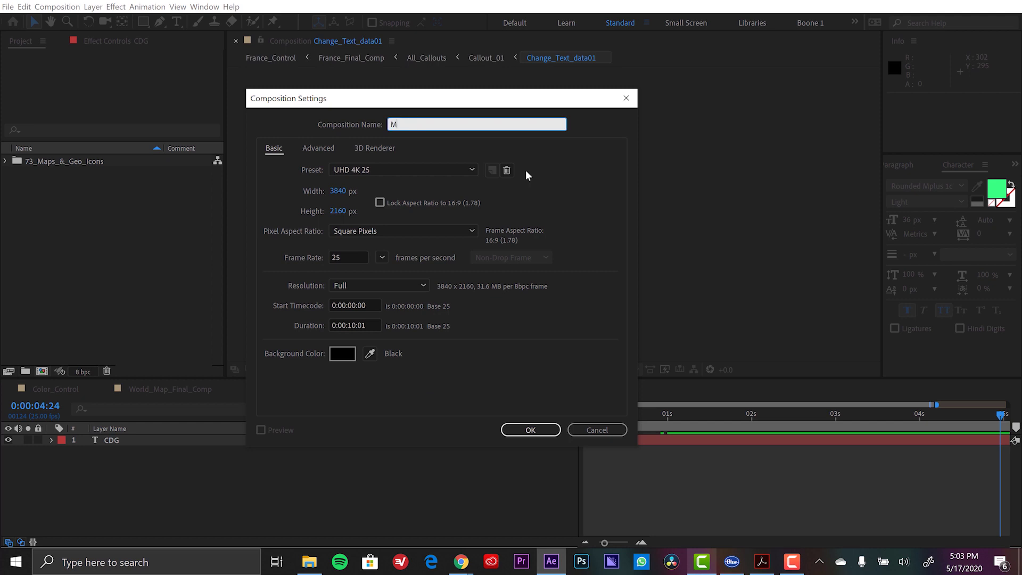
type(" Animation")
left_click(530, 430)
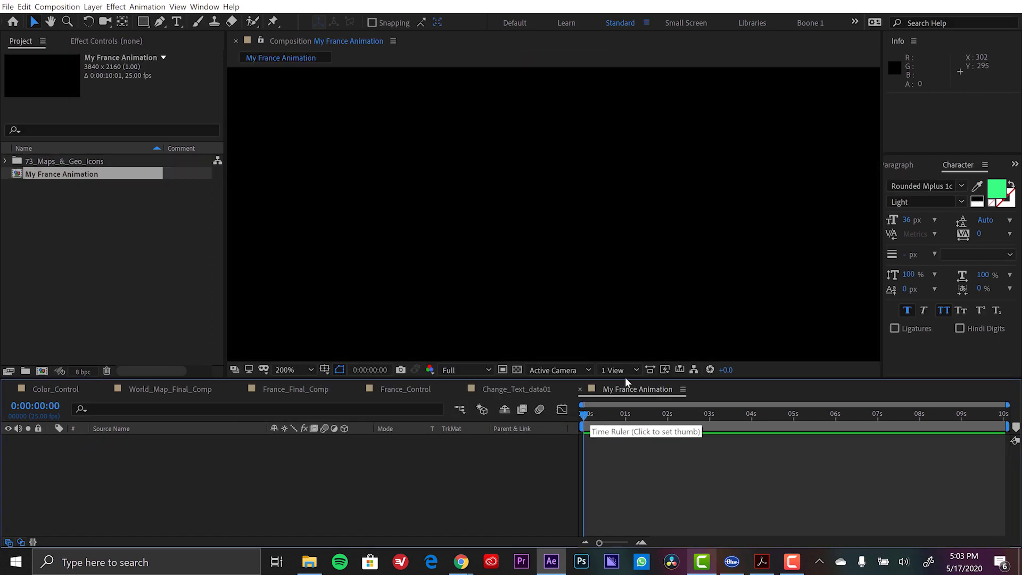
Step: Add France_Final_Comp from 2. Render Comp > Maps as a layer and view the frame at 50%
left_click(5, 161)
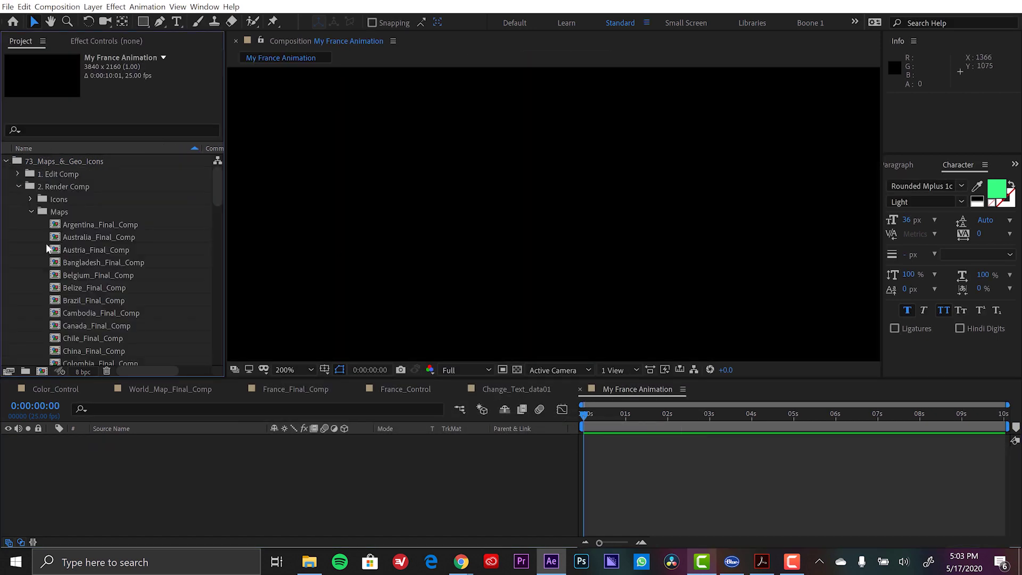
left_click(20, 187)
left_click(19, 187)
scroll(28, 206, "down", 1)
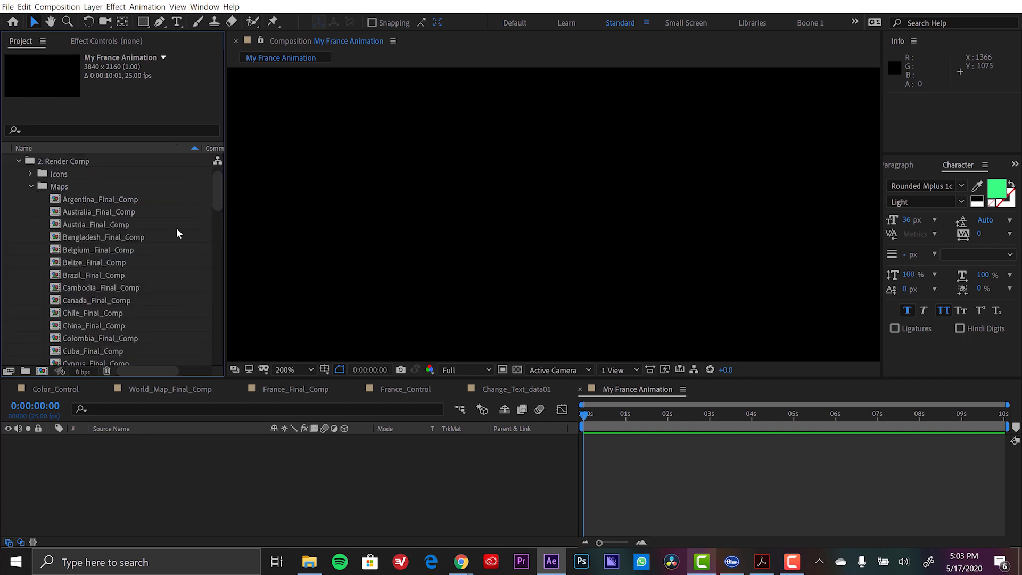
scroll(178, 230, "down", 6)
left_click_drag(76, 222, 168, 467)
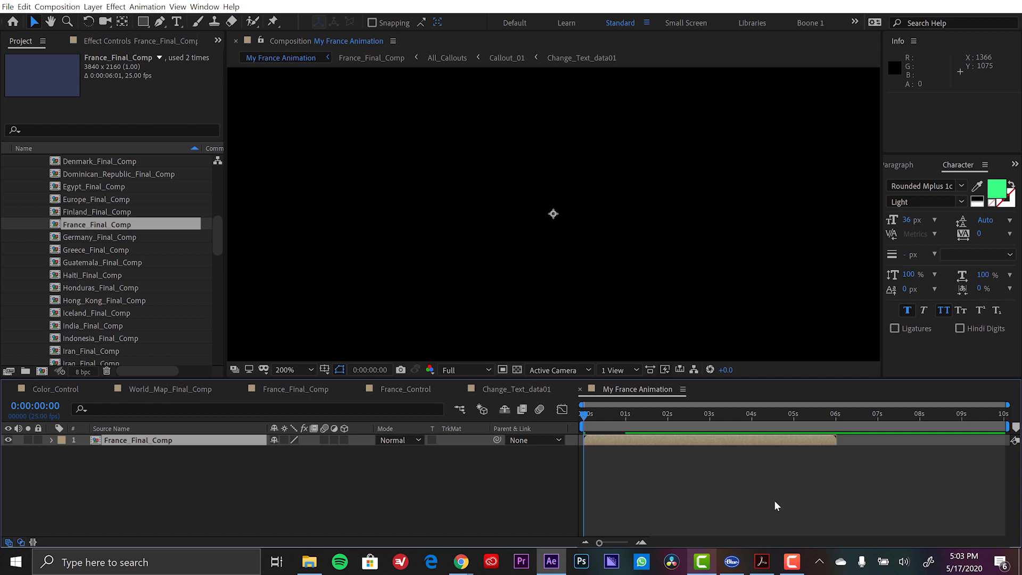
left_click(698, 418)
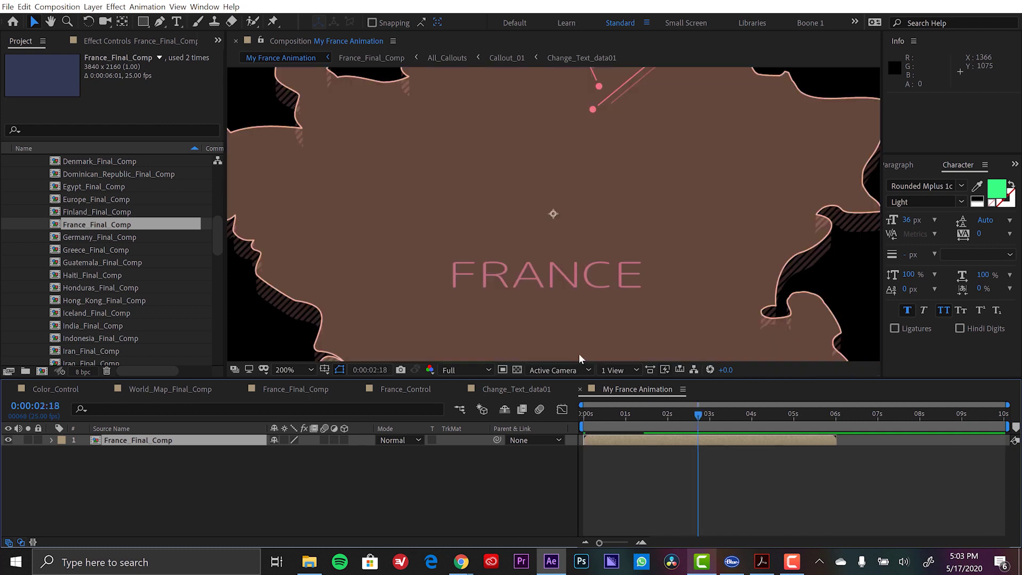
key("comma")
key("comma")
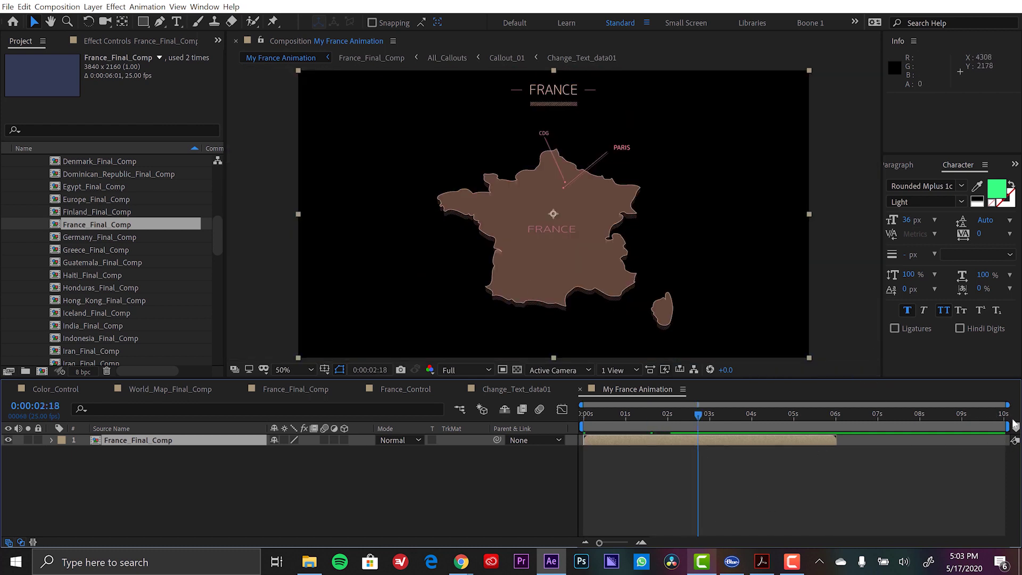
Step: Enable Time Remap on France_Final_Comp and add a keyframe at 6:00
right_click(129, 439)
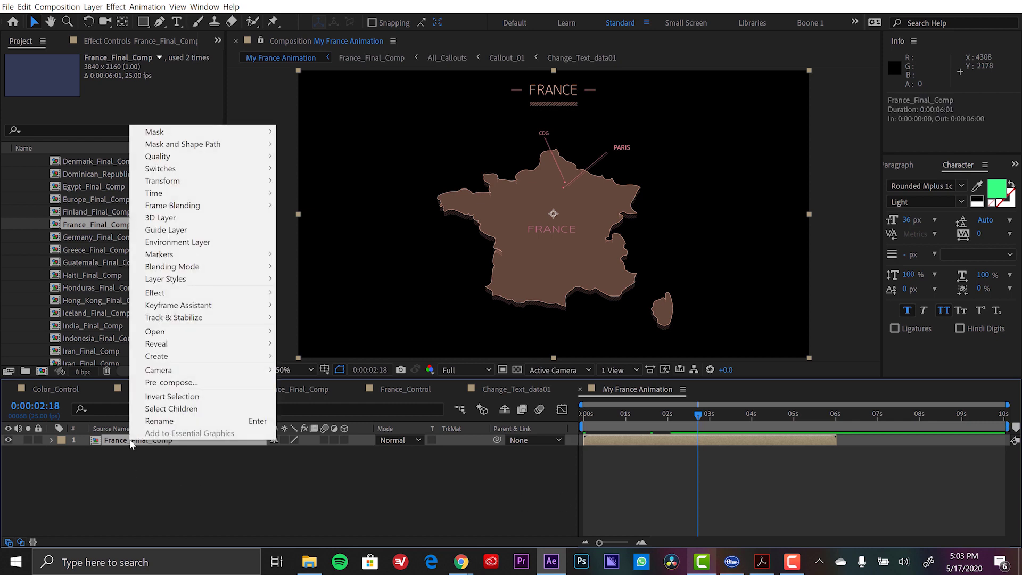
mouse_move(235, 193)
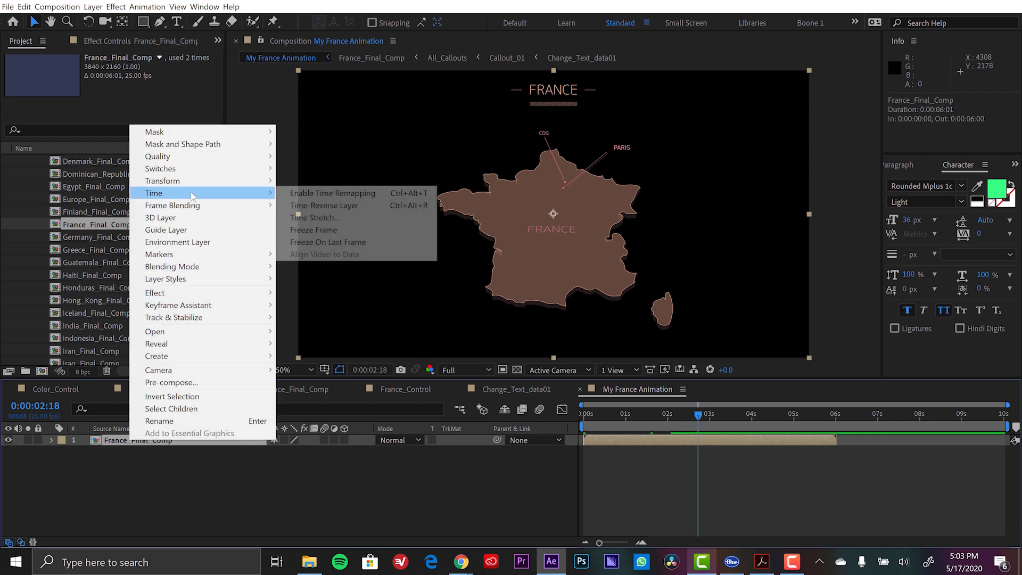
left_click(314, 193)
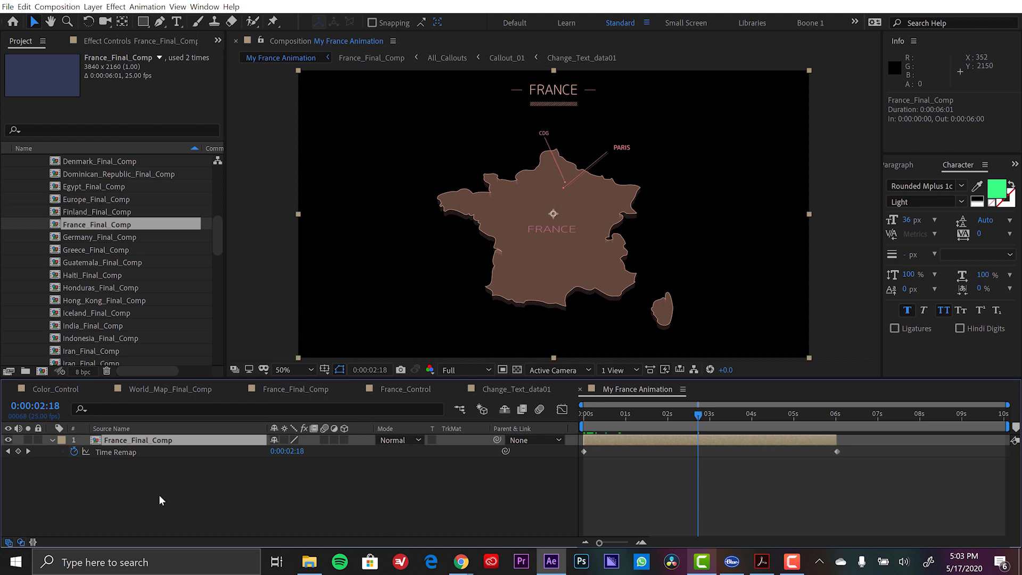
left_click(29, 452)
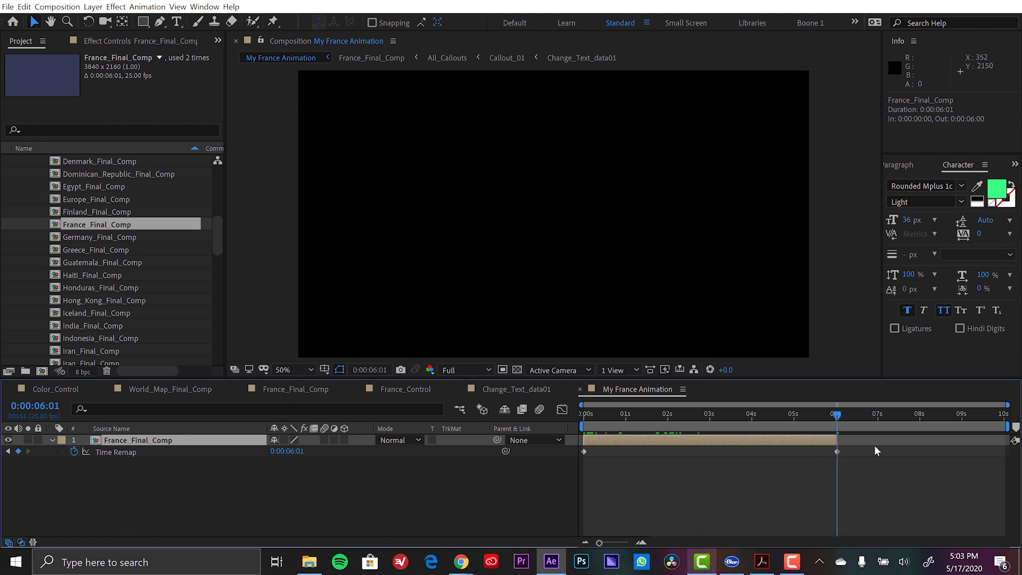
key("equal")
key("equal")
key("equal")
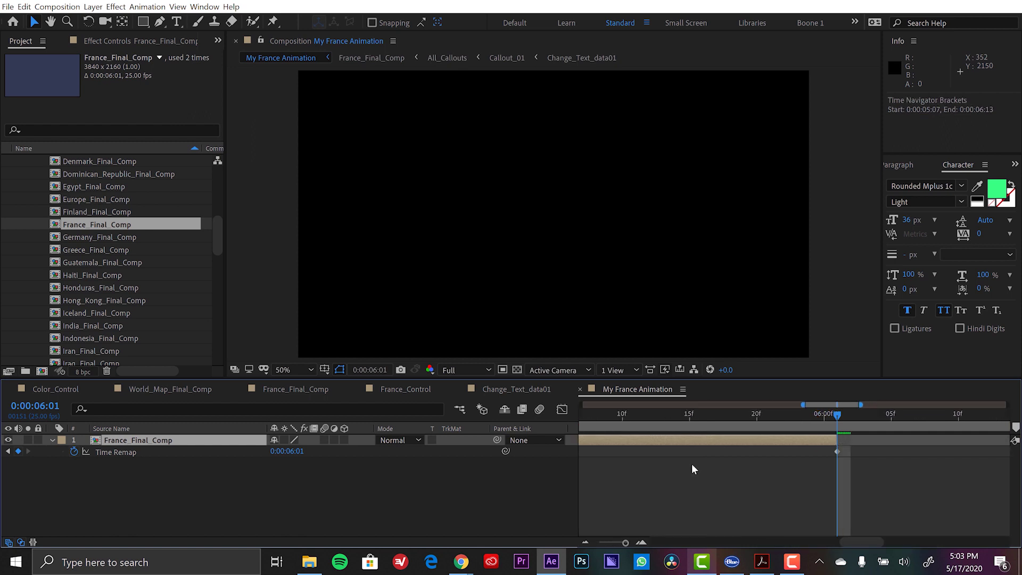
key("Page_Up")
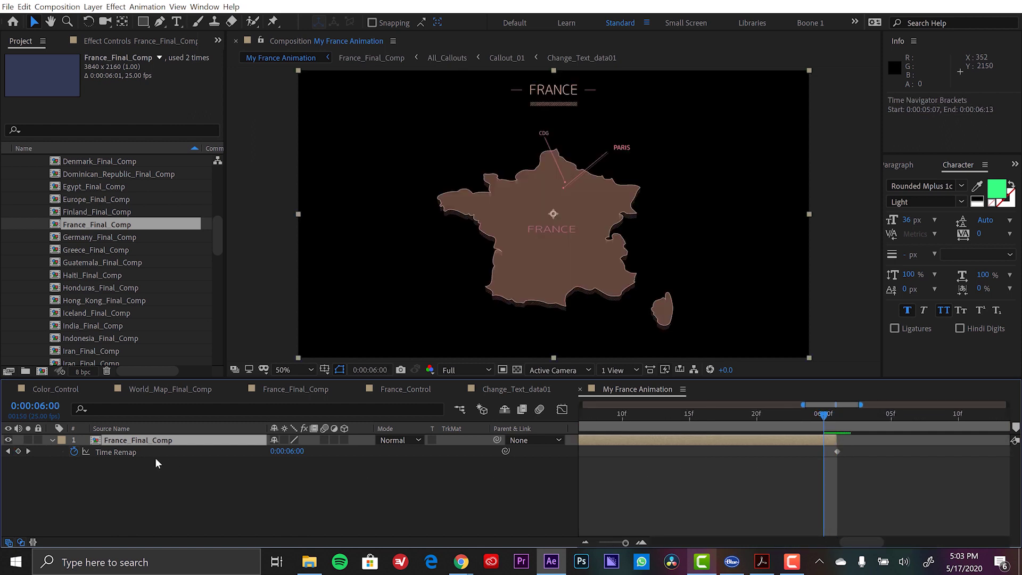
left_click(18, 451)
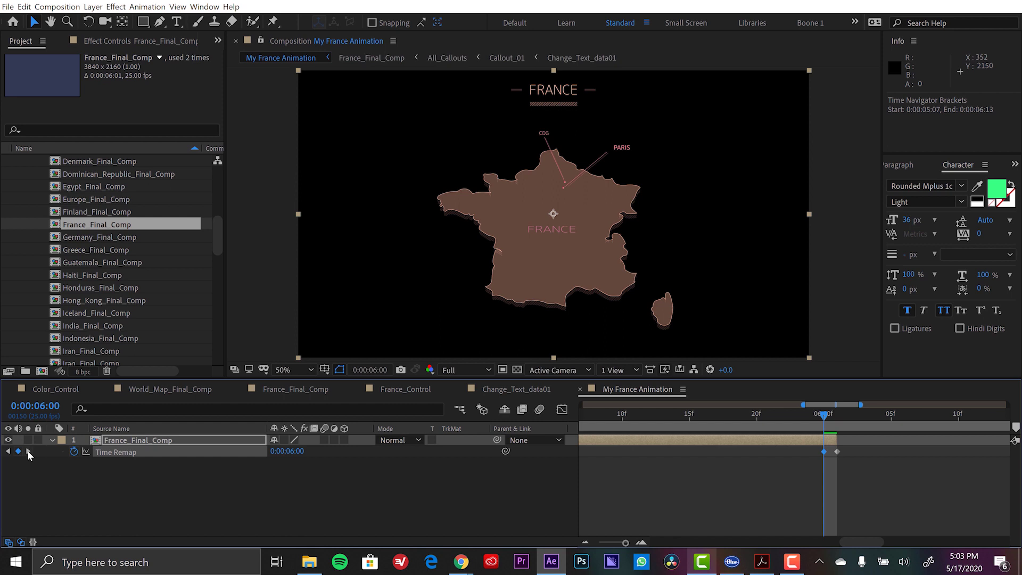
Step: Delete the extra Time Remap keyframe at 6:01 and extend the layer to the comp's 10-second end
left_click(29, 452)
left_click(838, 451)
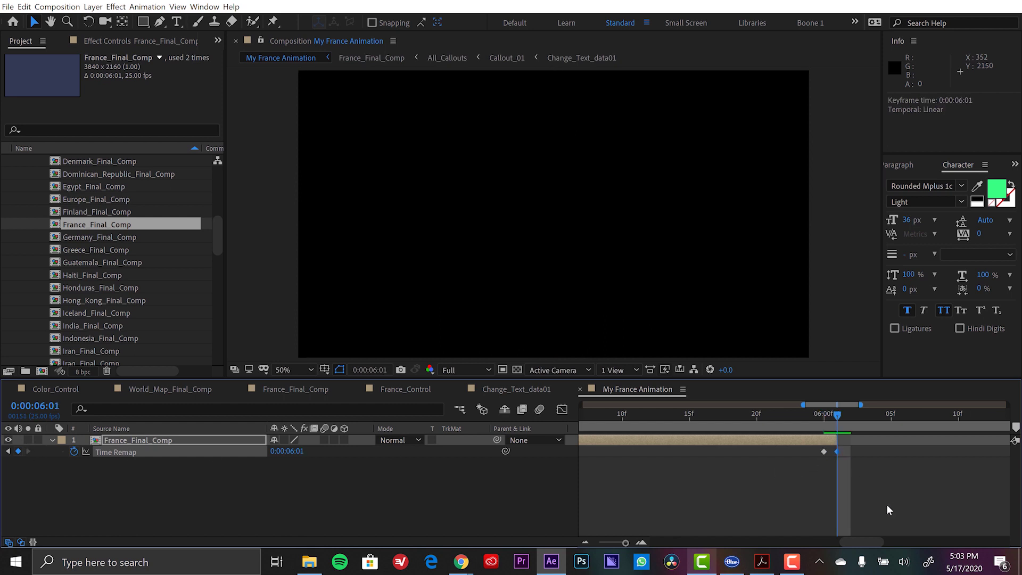
key("Delete")
left_click_drag(840, 442, 999, 440)
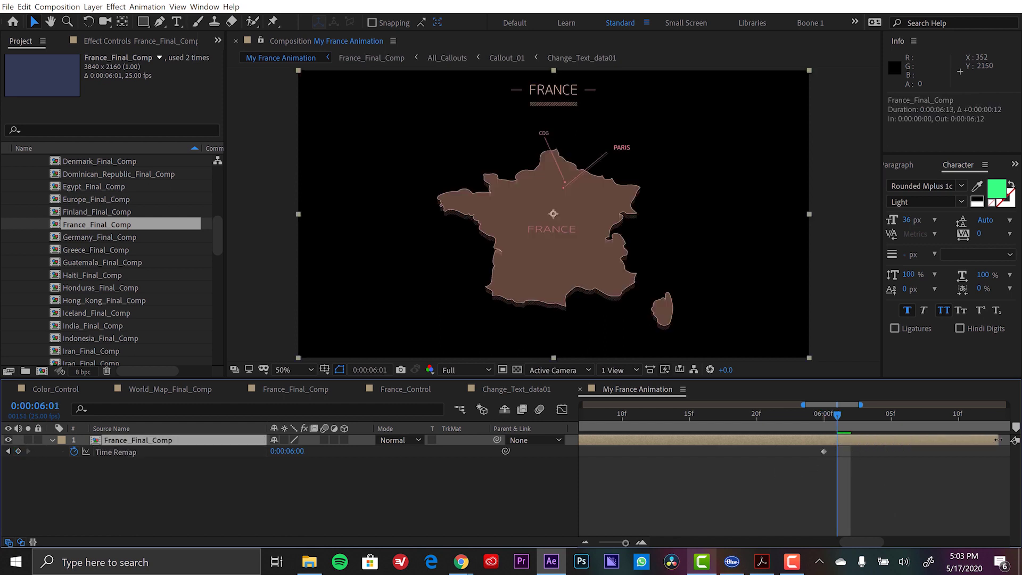
key("semicolon")
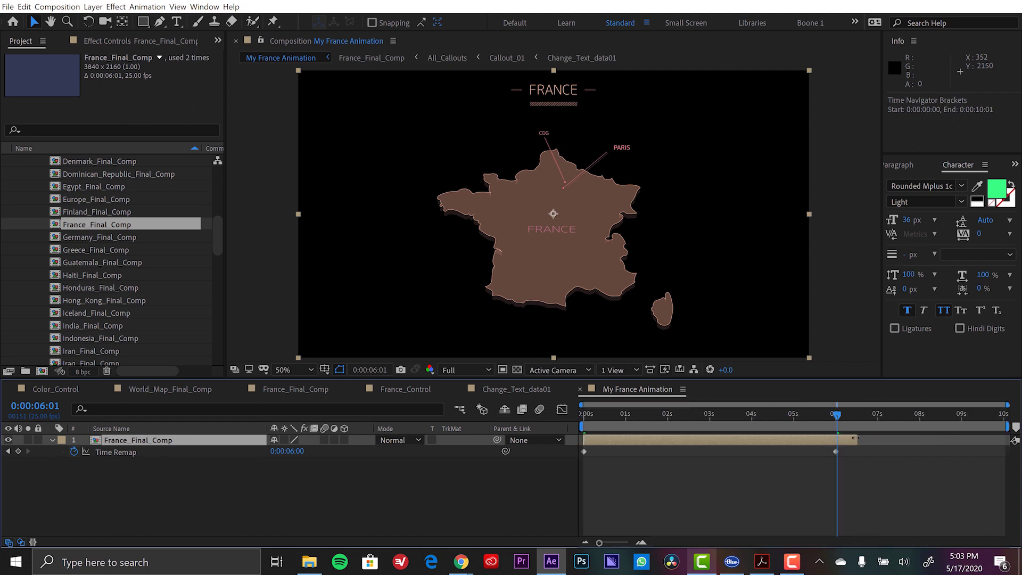
left_click_drag(855, 438, 1010, 440)
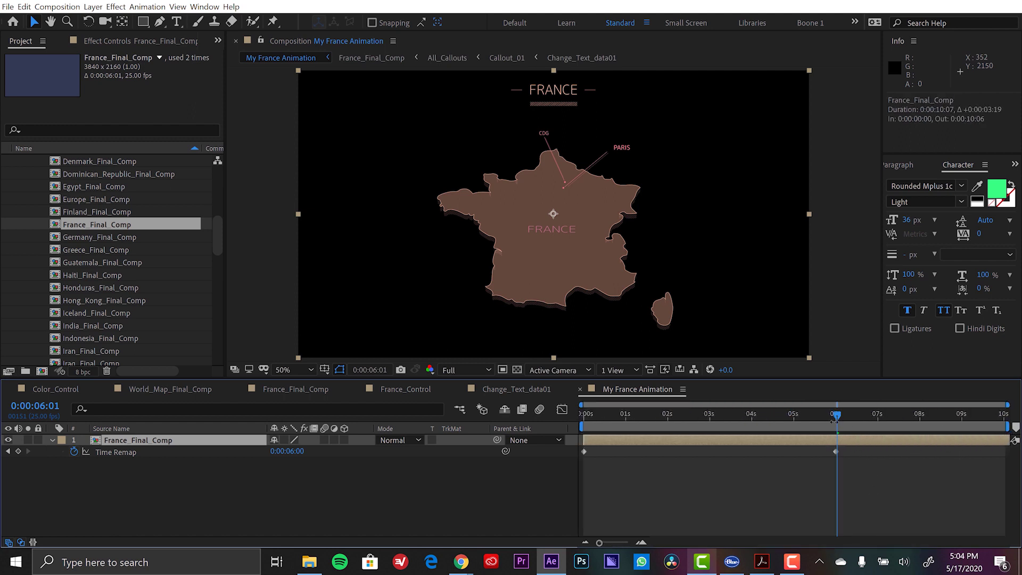
Step: At 0:00:03:24, add Airplane_Final_Comp from the Icons folder above the France map
left_click_drag(833, 421, 751, 414)
left_click_drag(217, 223, 216, 164)
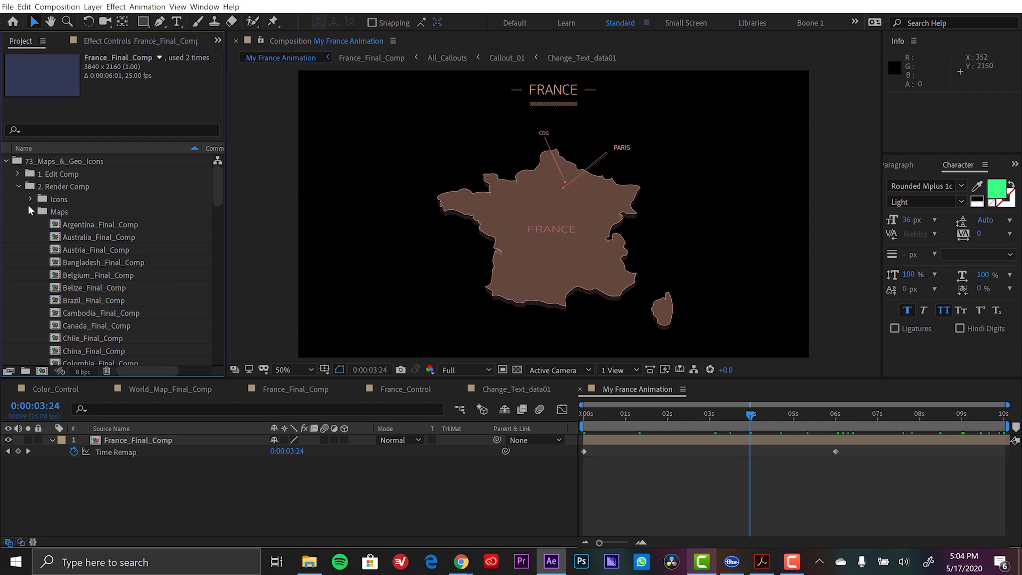
left_click(30, 211)
left_click(30, 199)
scroll(103, 264, "down", 1)
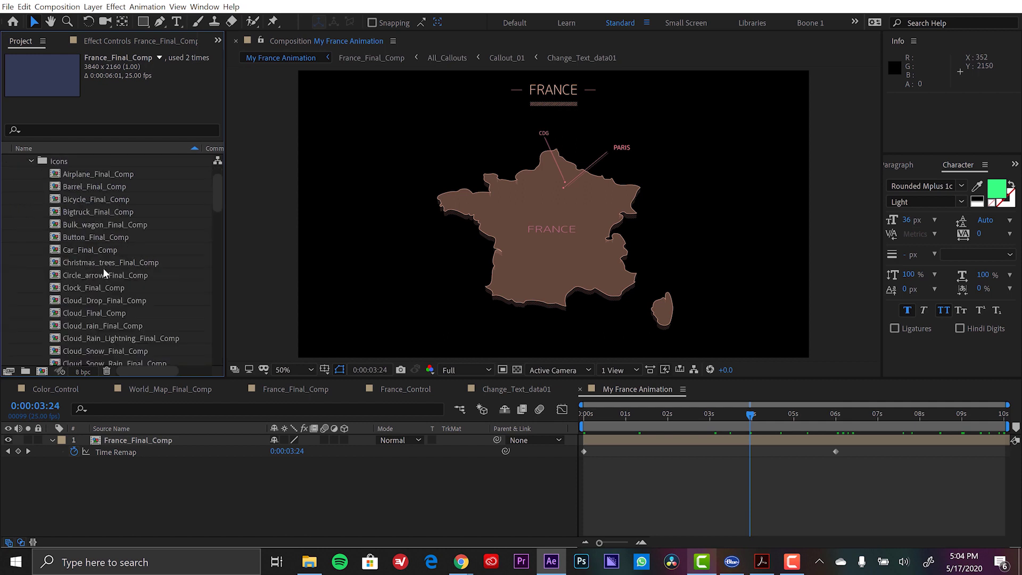
scroll(211, 187, "up", 1)
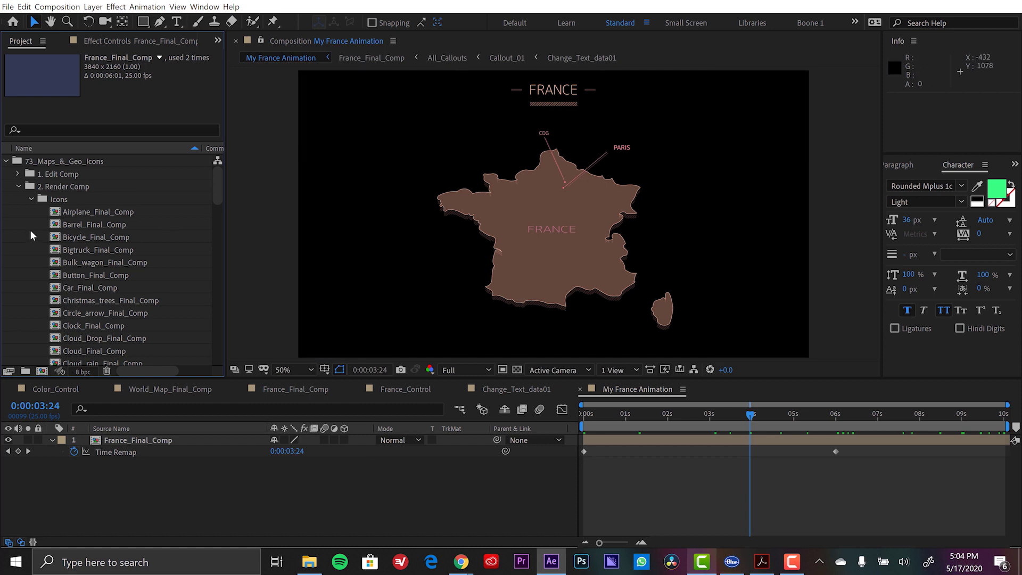
left_click(55, 213)
left_click_drag(55, 218, 123, 442)
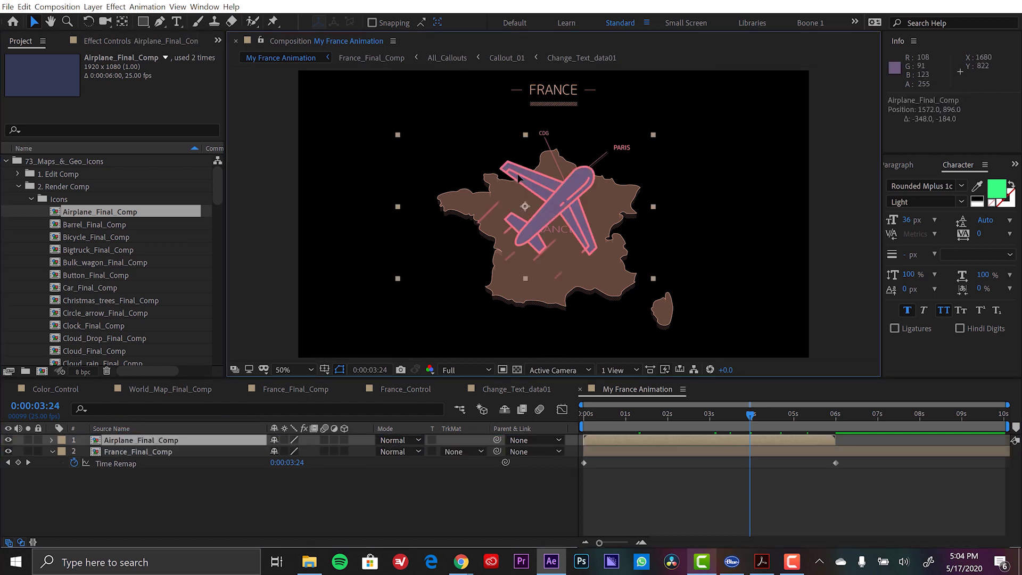
Step: Move the airplane up-left toward CDG and scale it down to 73%
left_click_drag(671, 140, 618, 106)
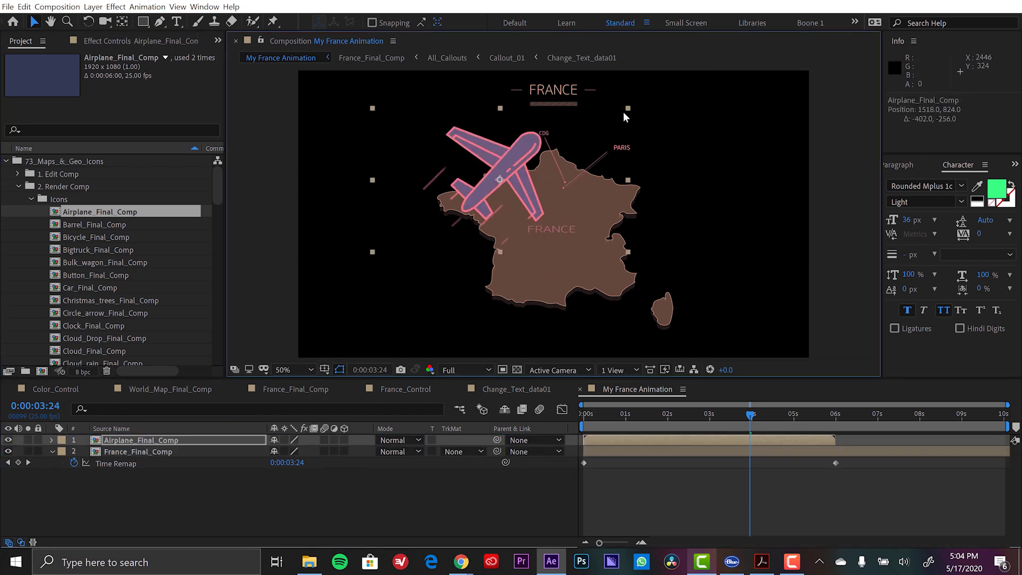
key("s")
left_click_drag(298, 452, 282, 452)
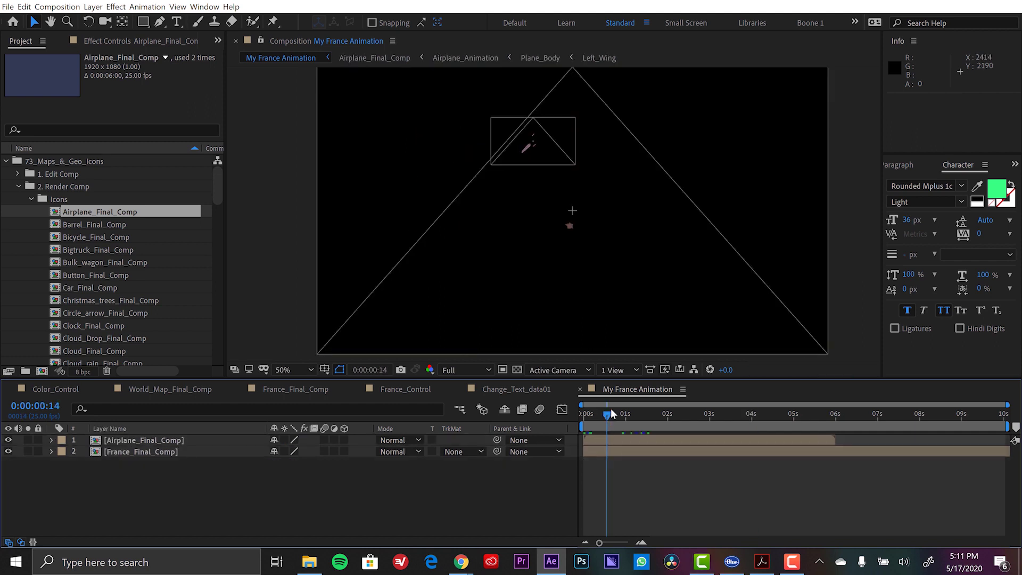
Step: Slide the Airplane_Final_Comp layer so its in-point sits at 0:00:01:12
left_click_drag(610, 411, 645, 414)
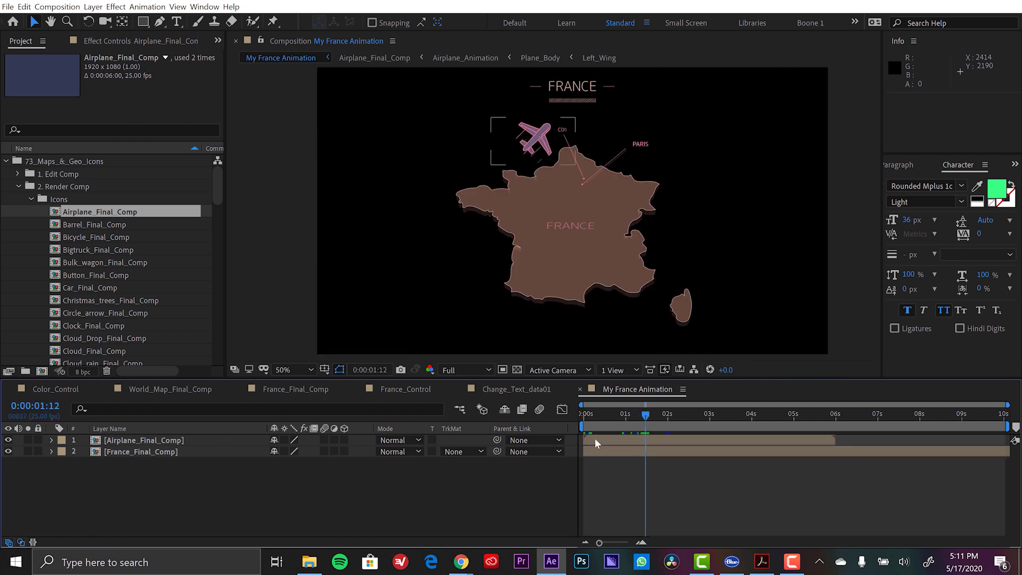
left_click_drag(595, 439, 652, 448)
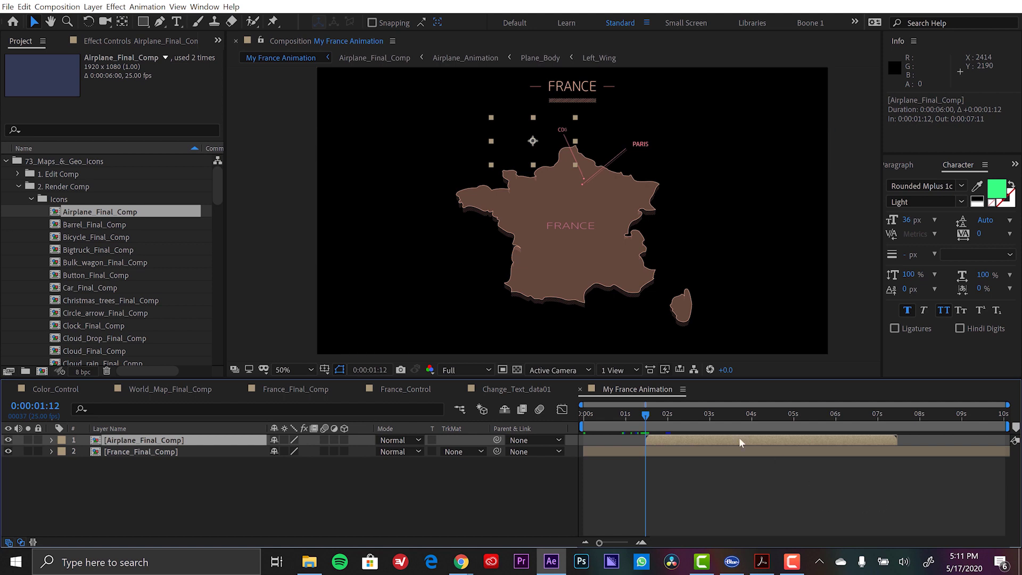
left_click(678, 484)
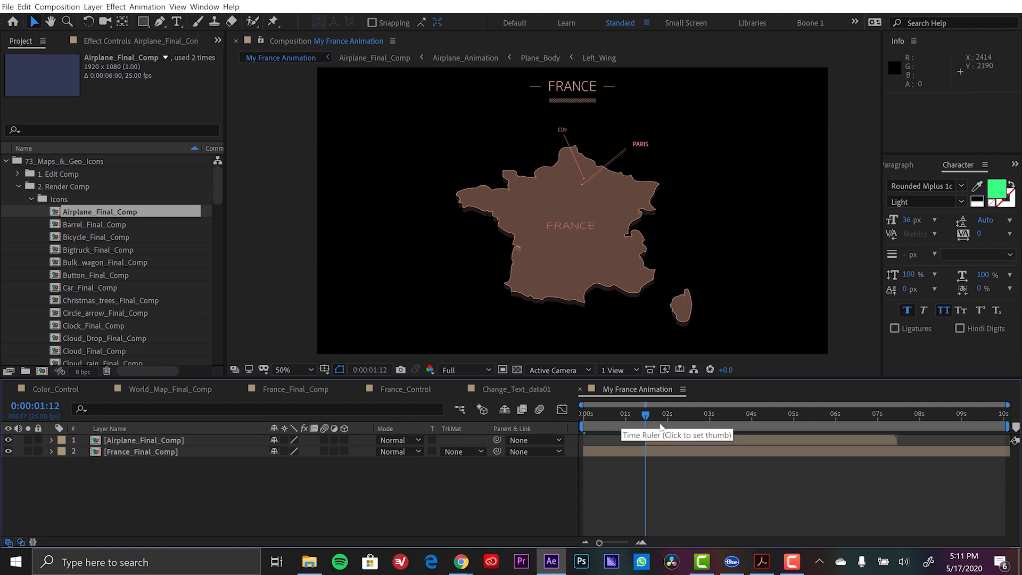
left_click(724, 436)
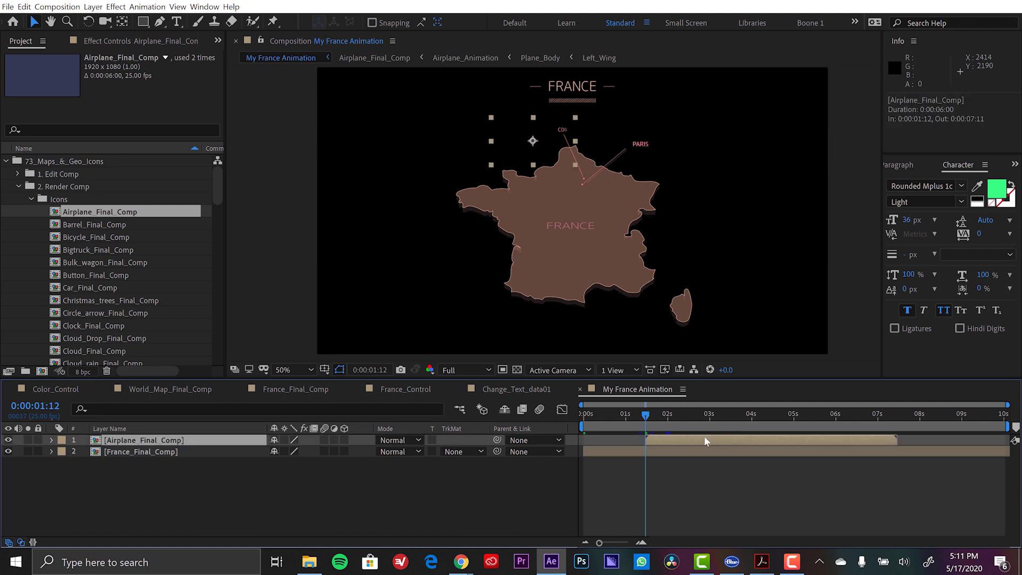
Step: Scrub the plane's entrance up to 0:00:02:11, return to 0:00:01:12, then begin editing the current time
left_click_drag(649, 411, 661, 411)
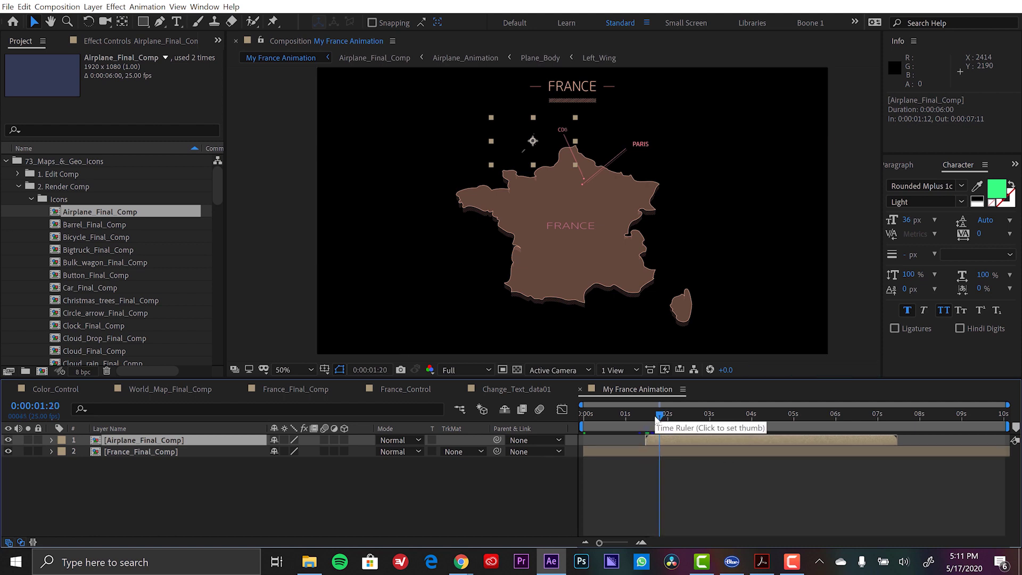
left_click_drag(672, 416, 685, 417)
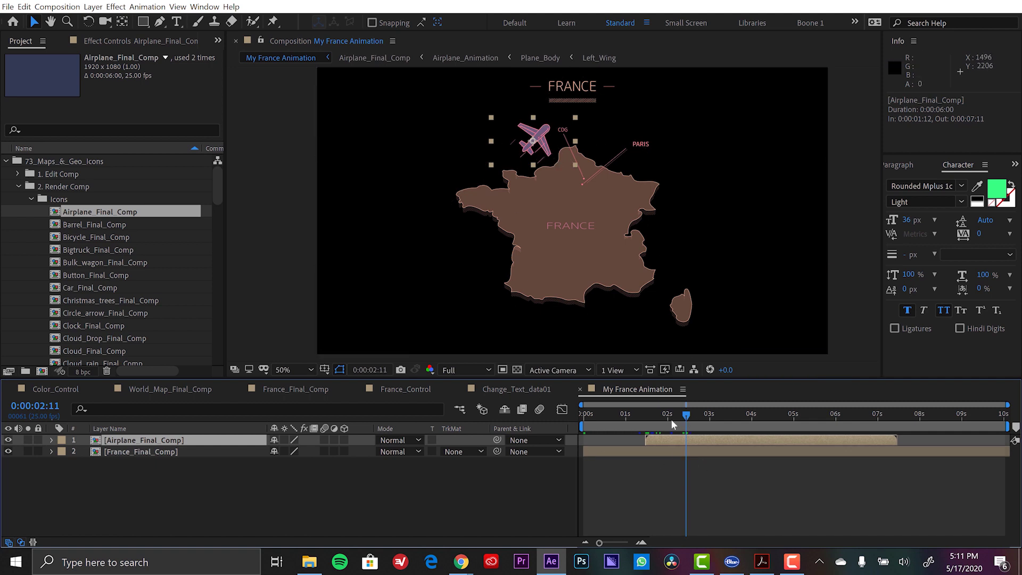
left_click_drag(682, 415, 645, 415)
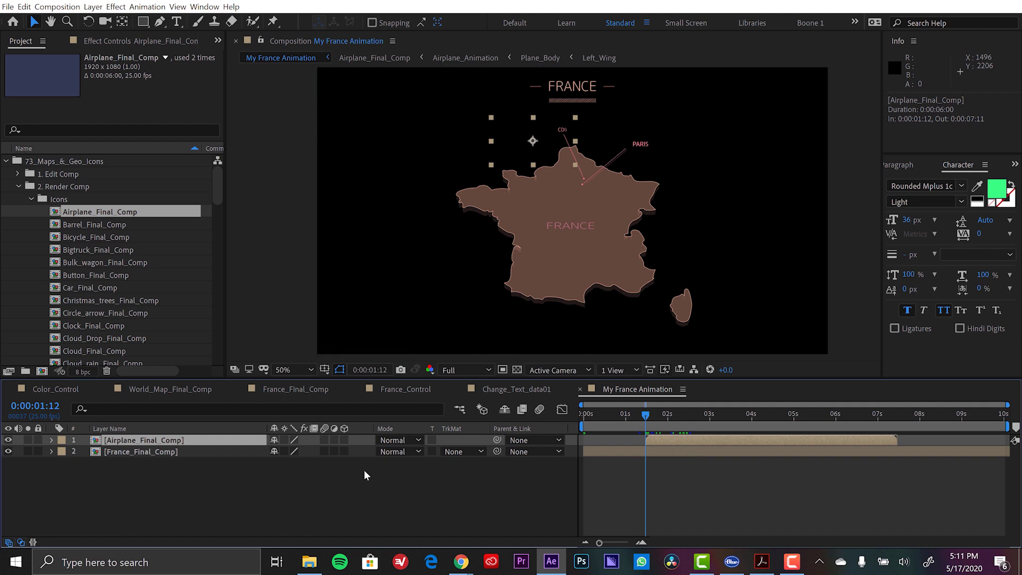
key("alt+shift+j")
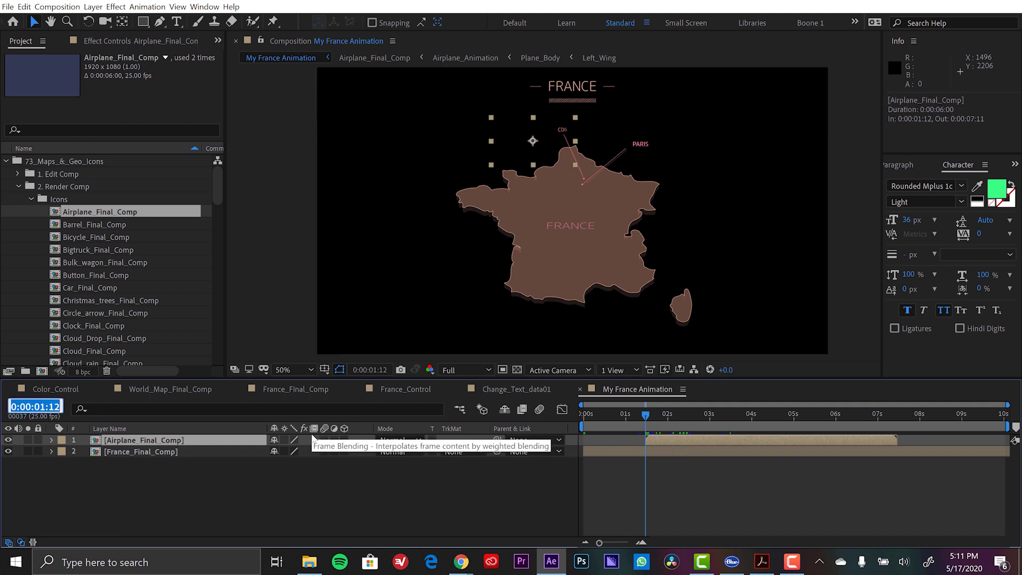
key("Escape")
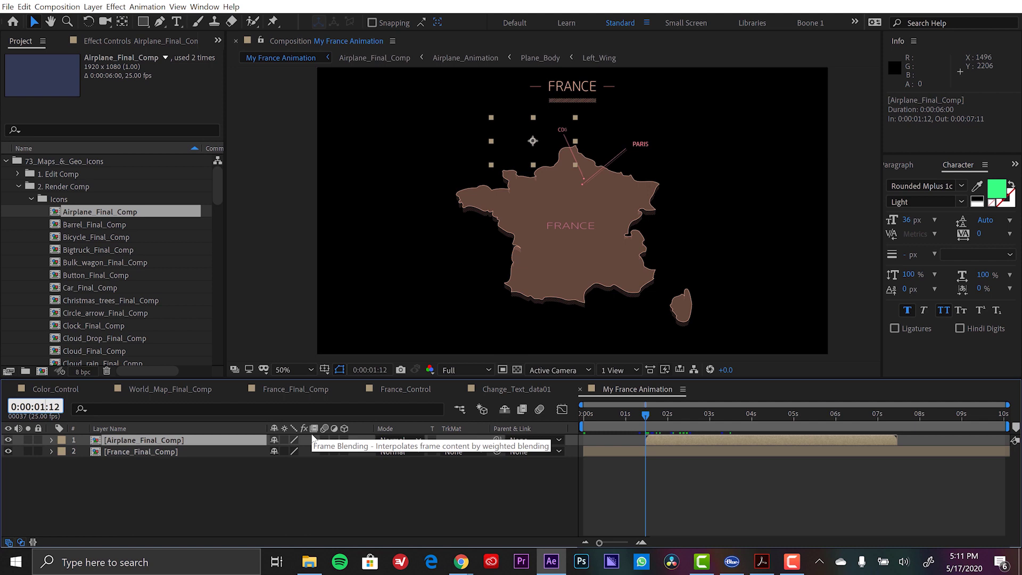
key("BackSpace")
Step: Split the airplane layer at 0:00:03:12 with Edit > Split Layer
type("3")
key("Return")
left_click(24, 7)
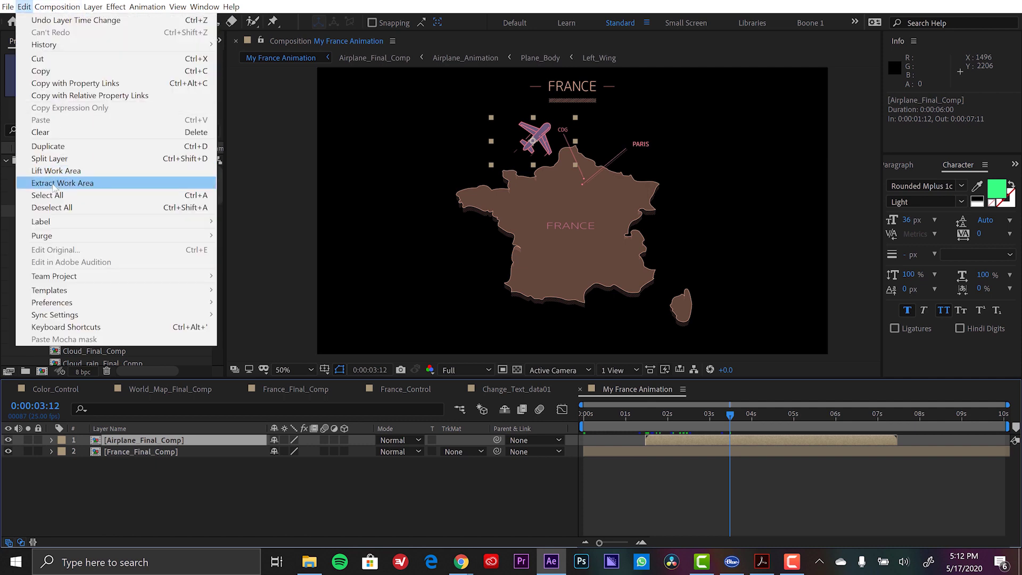
left_click(49, 158)
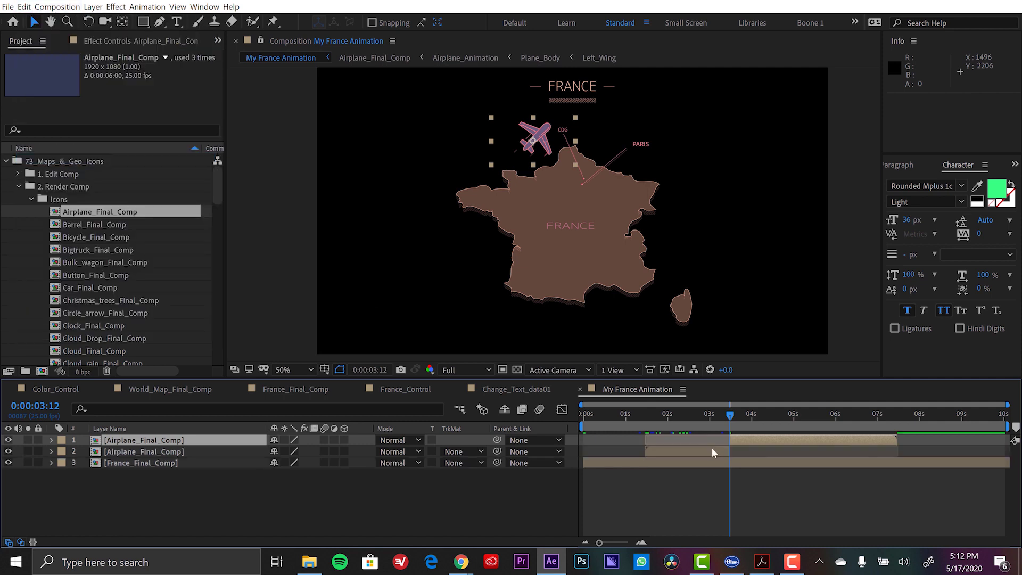
Step: Duplicate the airplane layer with Ctrl+D to add another staggered copy near CDG
left_click(743, 439)
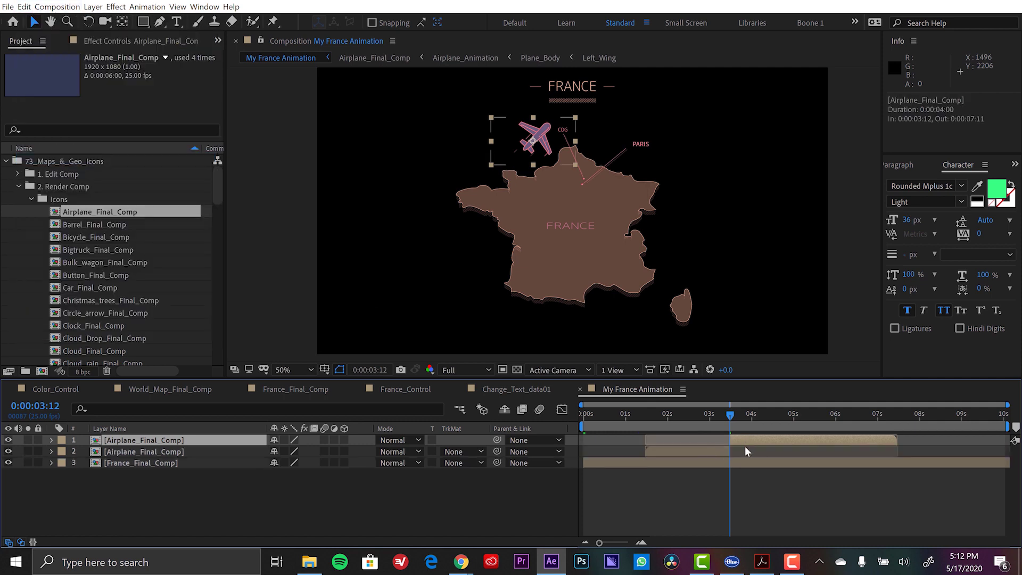
key("ctrl+d")
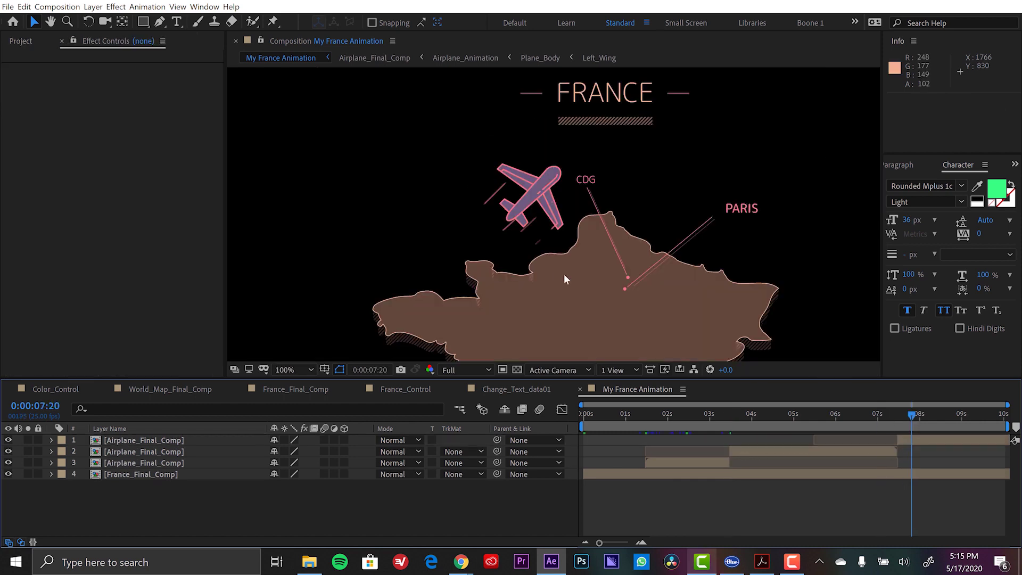
left_click_drag(563, 279, 550, 259)
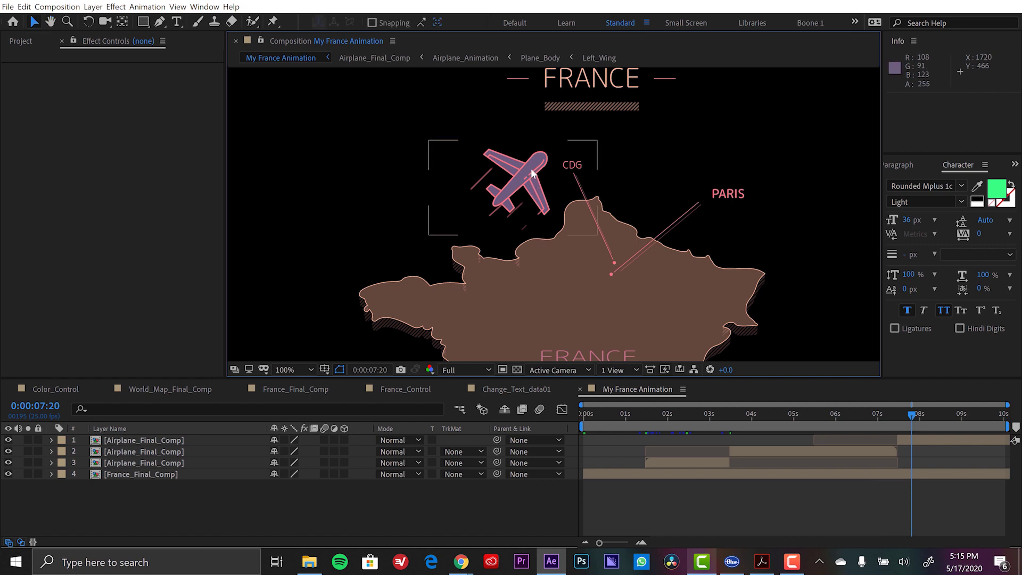
Step: Uncheck Display_Fill_Icons on Color_Control's Change_Color_For_All_Elements layer, then return to My France Animation
left_click(57, 391)
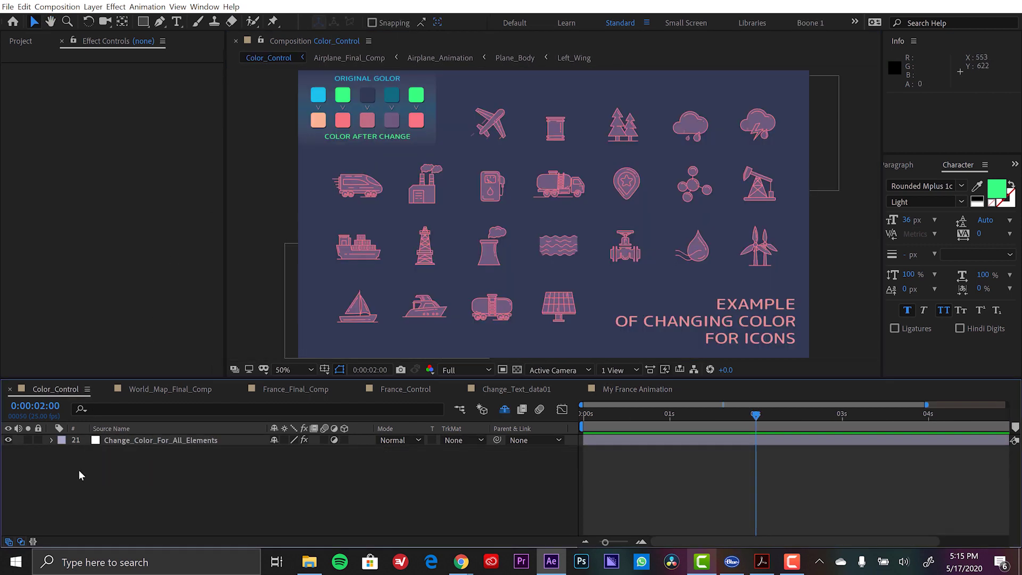
left_click(141, 441)
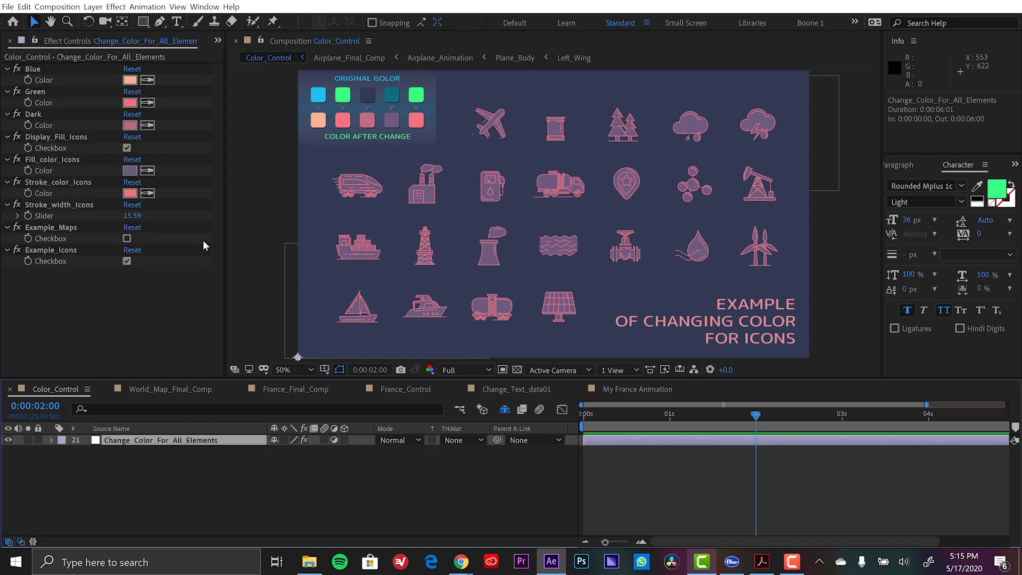
left_click(127, 149)
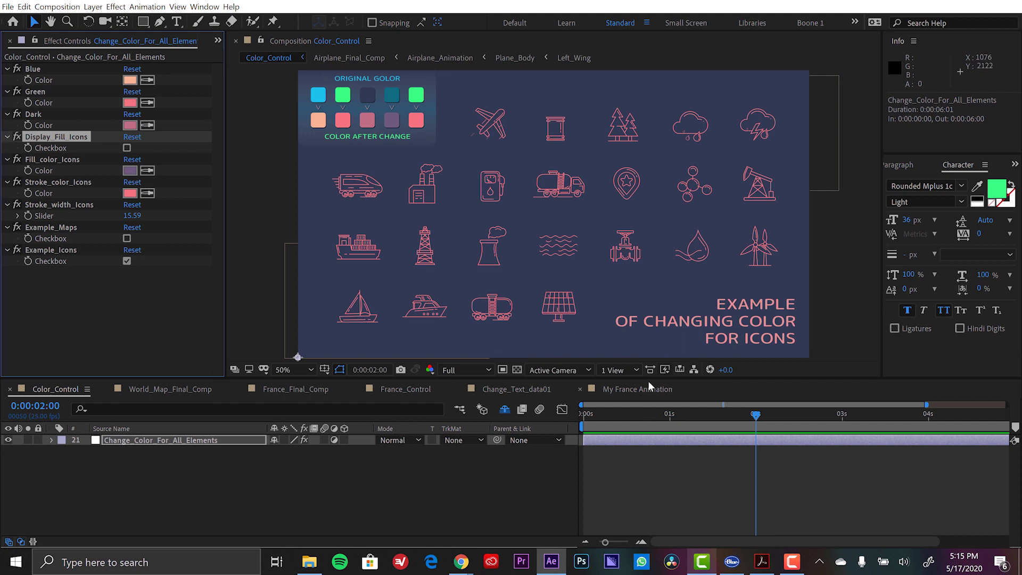
left_click(629, 389)
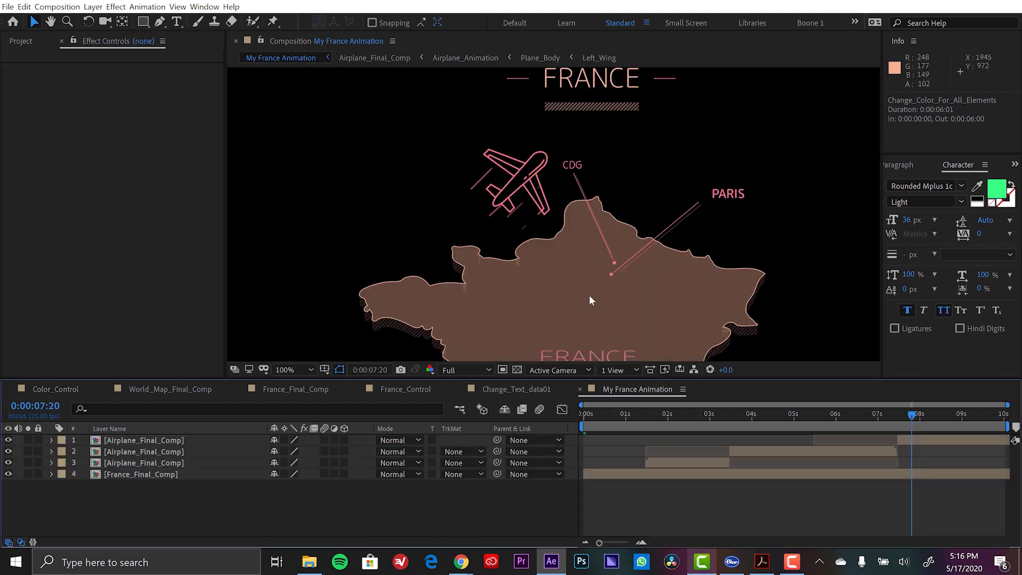
Step: Zoom out and pan so the full France map with CDG and PARIS is centred, then switch to the Selection tool
scroll(590, 295, "down", 2)
left_click_drag(637, 286, 634, 245)
key("v")
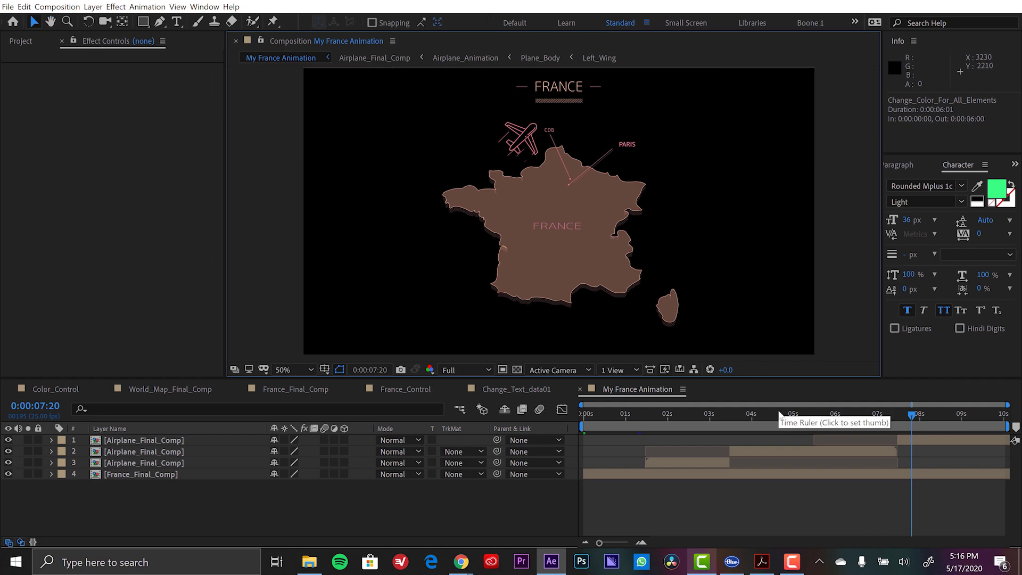